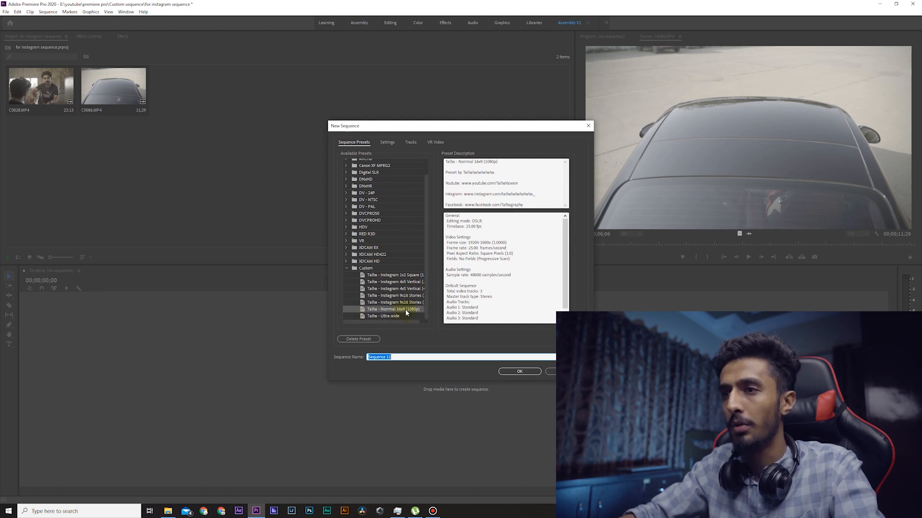
Create a sequence from the Normal 16x9 (1080p) preset and add the car clip at its start, keeping the existing sequence settings.
{"action": "left_click", "coordinate": [523, 372]}
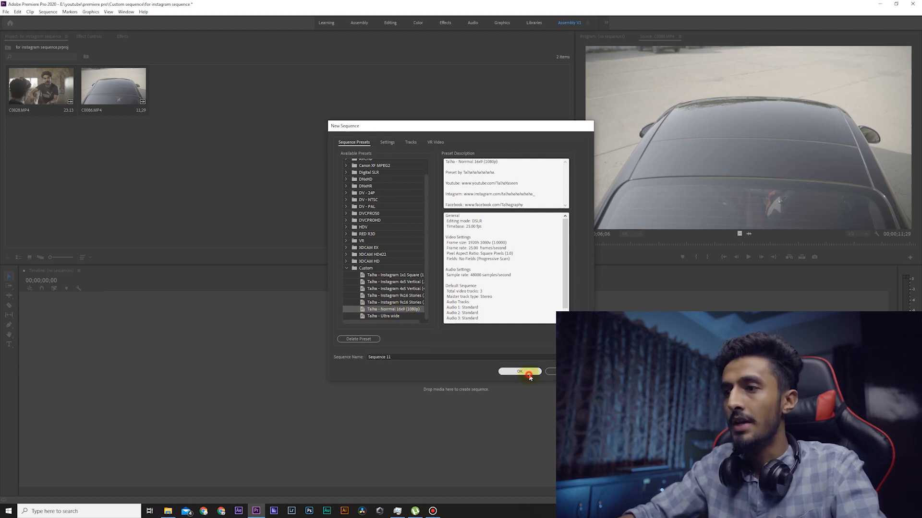
{"action": "left_click", "coordinate": [102, 75]}
{"action": "left_click_drag", "start_coordinate": [120, 78], "coordinate": [115, 387]}
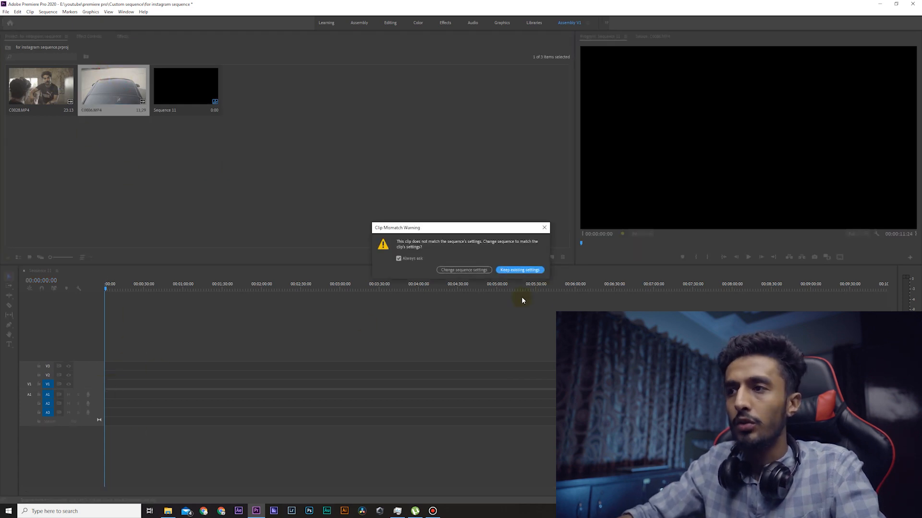
{"action": "left_click", "coordinate": [521, 270]}
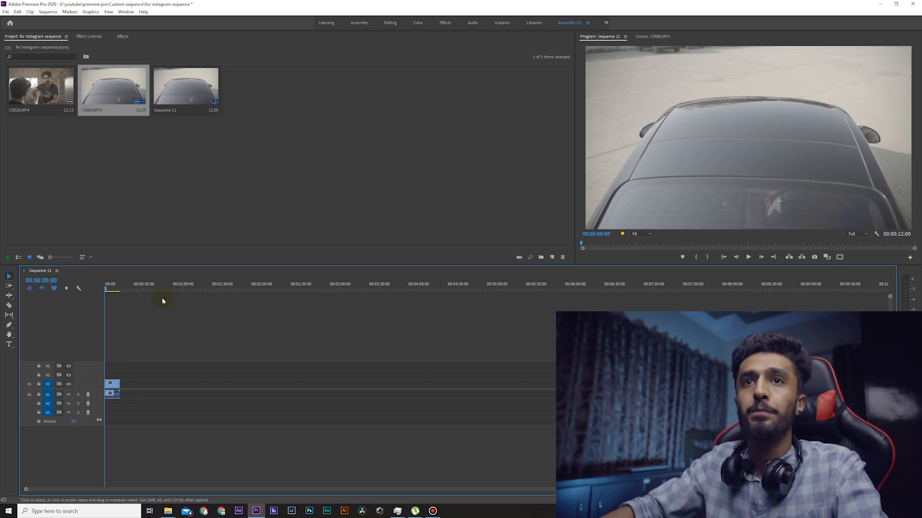
Open the media export settings for the sequence.
{"action": "left_click", "coordinate": [5, 11]}
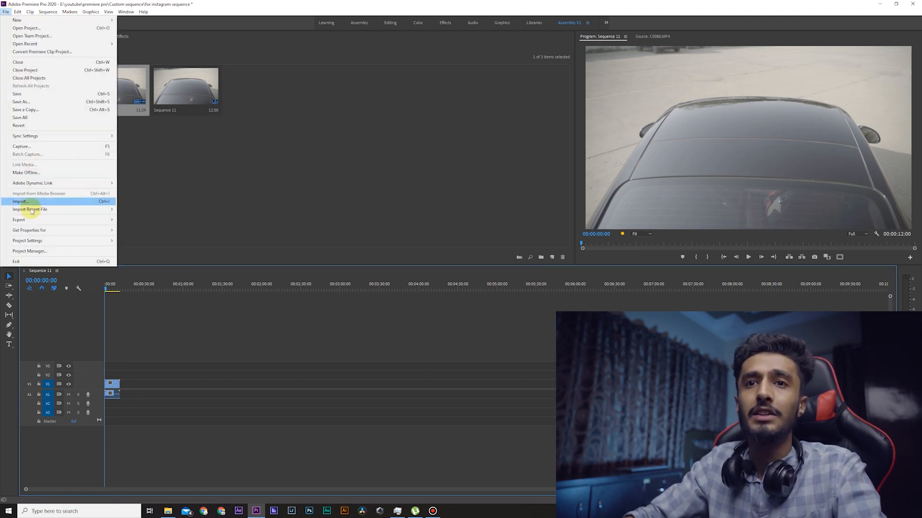
{"action": "mouse_move", "coordinate": [30, 220]}
{"action": "left_click", "coordinate": [211, 219]}
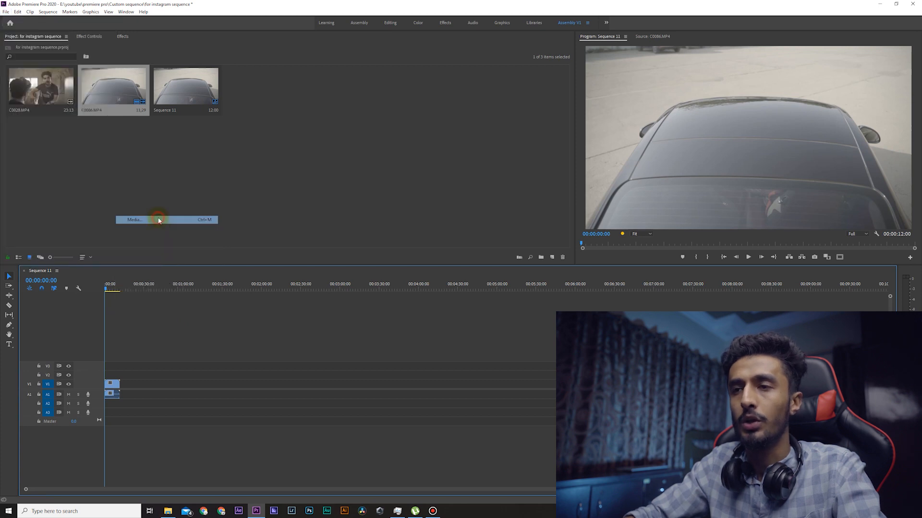
{"action": "left_click", "coordinate": [670, 96]}
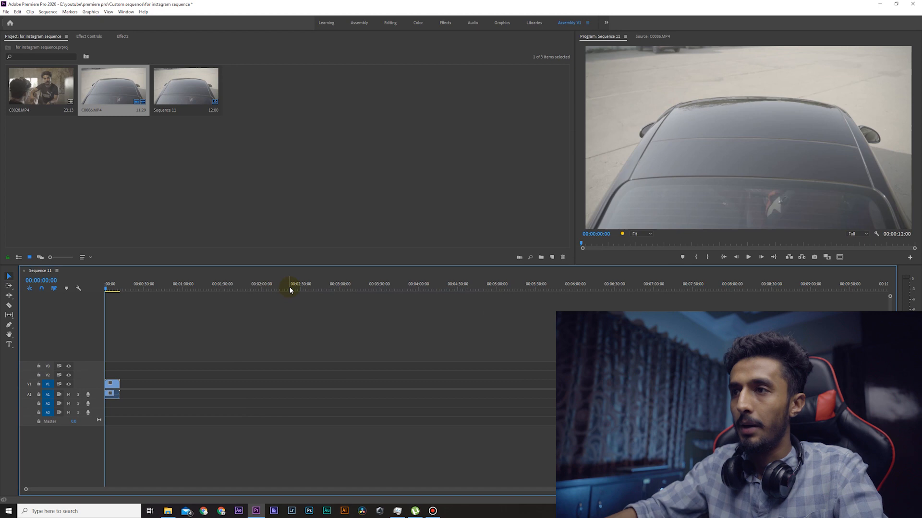
{"action": "key", "text": "ctrl+m"}
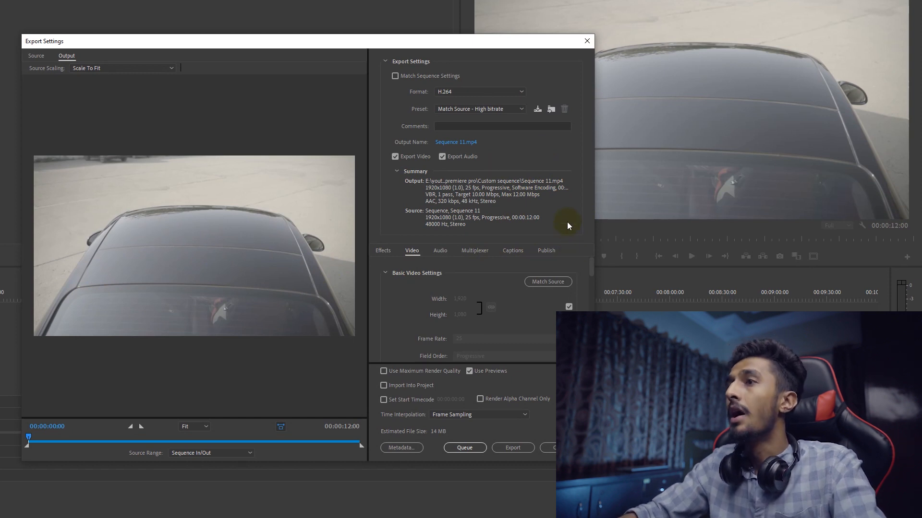
Choose H.264 as the export format with the Match Source - High bitrate preset.
{"action": "left_click", "coordinate": [470, 97]}
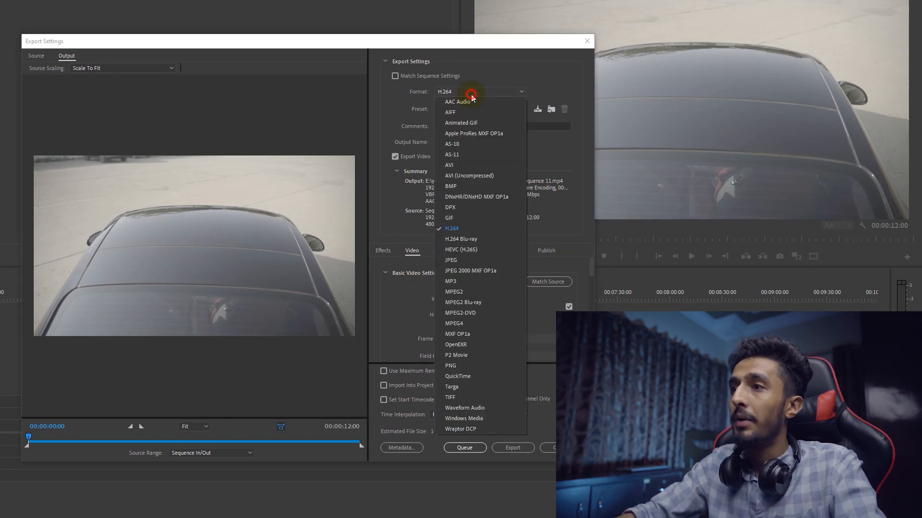
{"action": "left_click", "coordinate": [462, 224]}
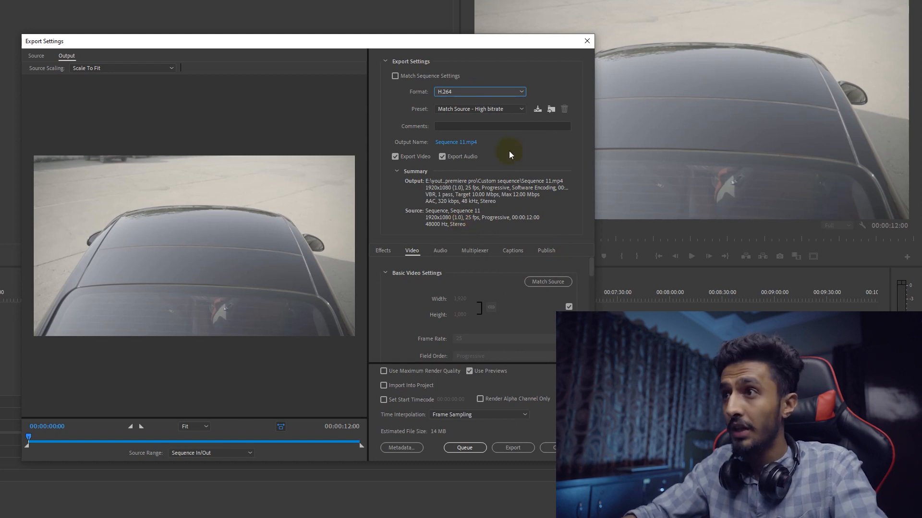
{"action": "left_click", "coordinate": [496, 109]}
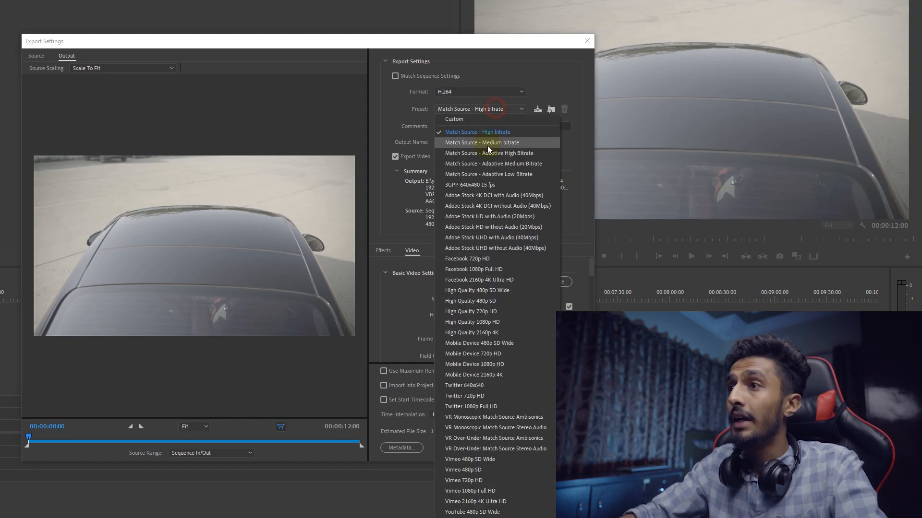
{"action": "left_click", "coordinate": [401, 114]}
{"action": "left_click", "coordinate": [478, 108]}
{"action": "left_click", "coordinate": [458, 115]}
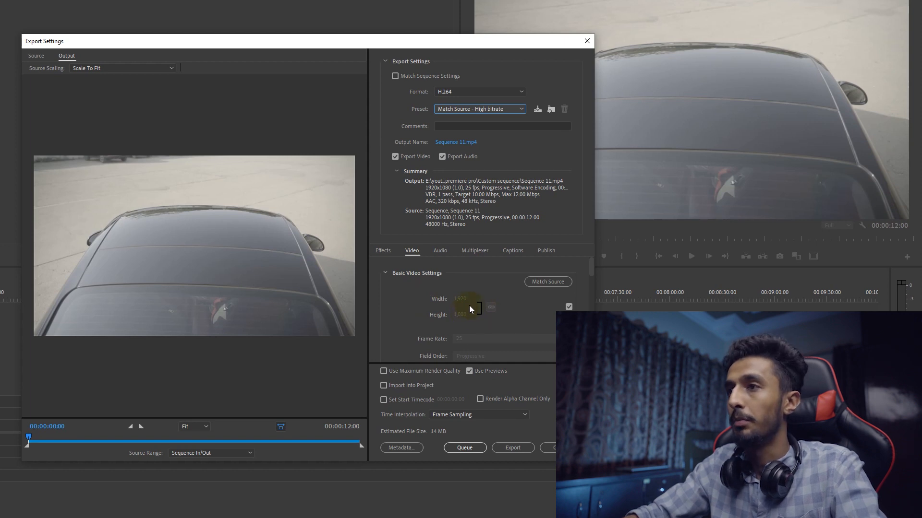
Enable Render at Maximum Depth in the basic video settings of the export.
{"action": "scroll", "coordinate": [463, 296], "scroll_direction": "down", "scroll_amount": 3}
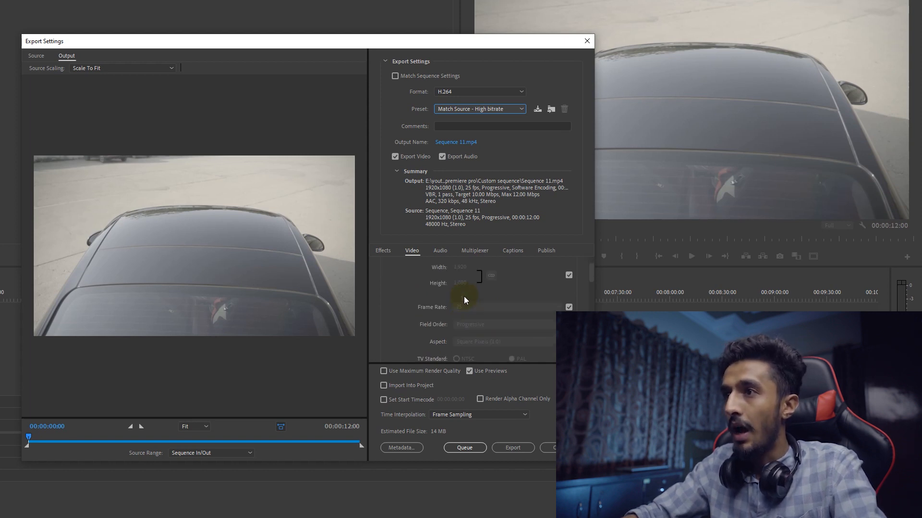
{"action": "scroll", "coordinate": [464, 296], "scroll_direction": "down", "scroll_amount": 2}
{"action": "scroll", "coordinate": [463, 295], "scroll_direction": "up", "scroll_amount": 2}
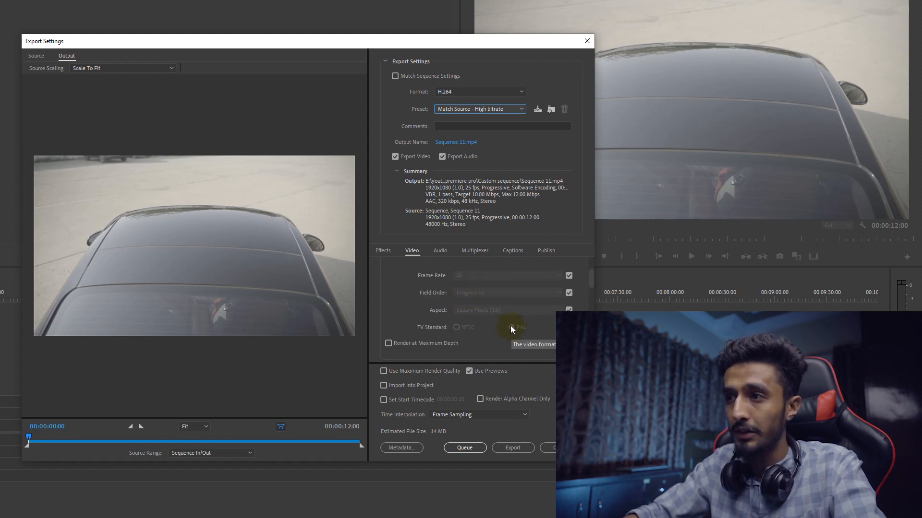
{"action": "scroll", "coordinate": [511, 327], "scroll_direction": "up", "scroll_amount": 2}
{"action": "scroll", "coordinate": [484, 315], "scroll_direction": "down", "scroll_amount": 2}
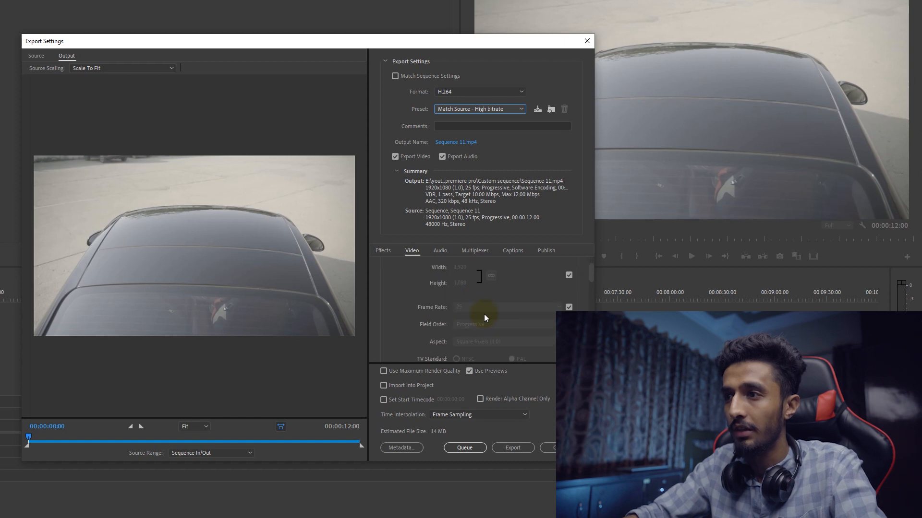
{"action": "scroll", "coordinate": [484, 314], "scroll_direction": "down", "scroll_amount": 1}
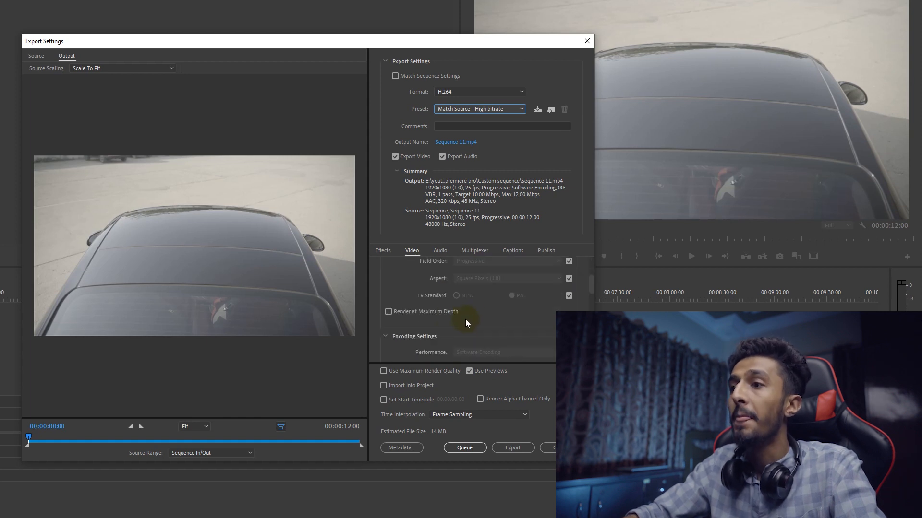
{"action": "left_click", "coordinate": [404, 312]}
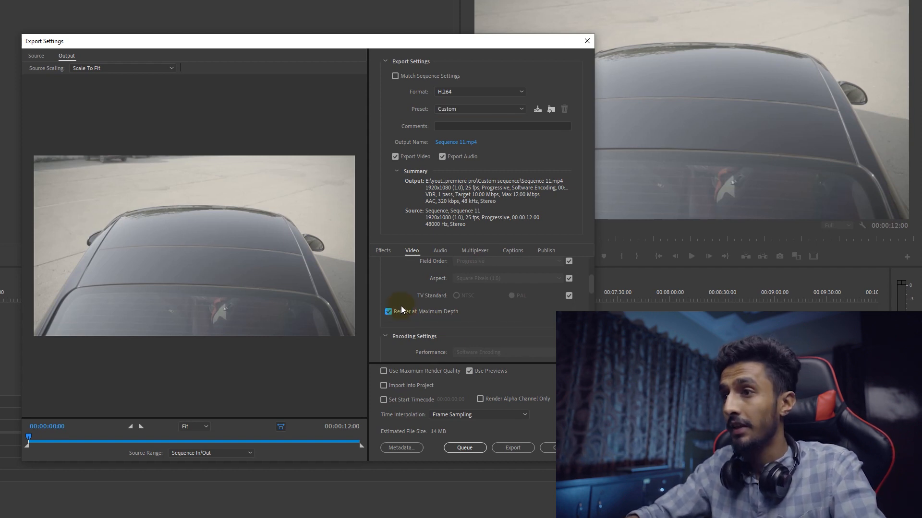
Examine the available bitrate encoding options in the export's bitrate settings.
{"action": "scroll", "coordinate": [401, 306], "scroll_direction": "down", "scroll_amount": 2}
{"action": "scroll", "coordinate": [401, 306], "scroll_direction": "down", "scroll_amount": 5}
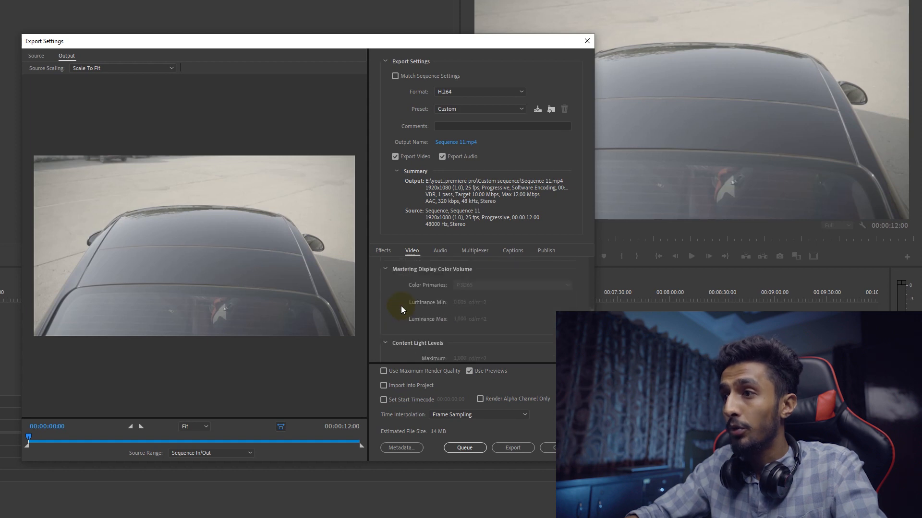
{"action": "scroll", "coordinate": [402, 310], "scroll_direction": "down", "scroll_amount": 2}
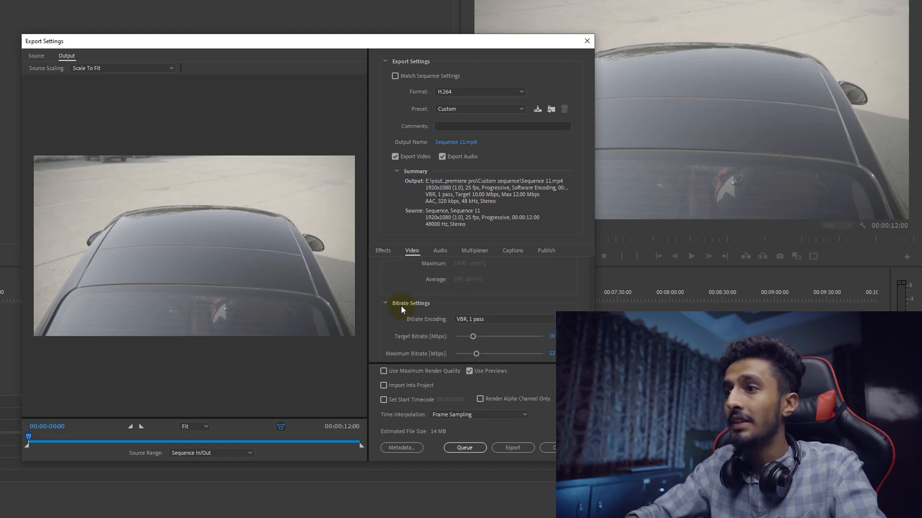
{"action": "left_click", "coordinate": [456, 322]}
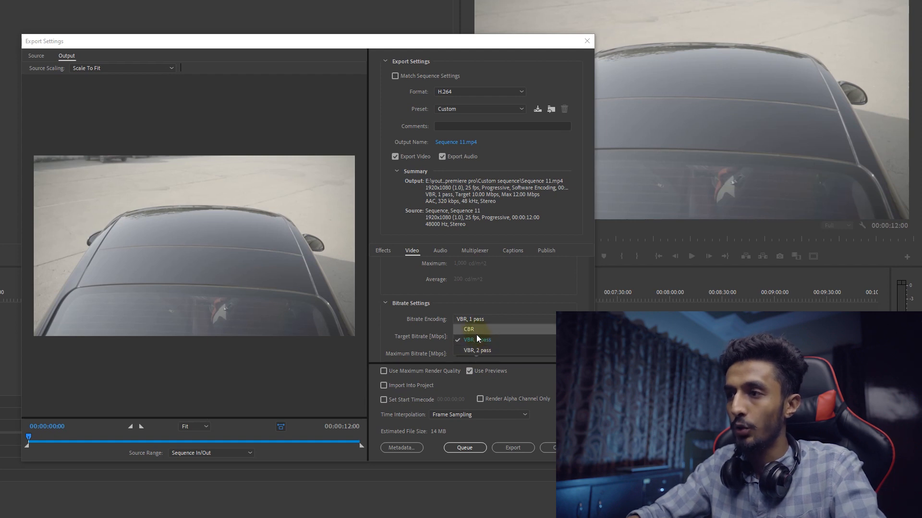
{"action": "left_click", "coordinate": [494, 305]}
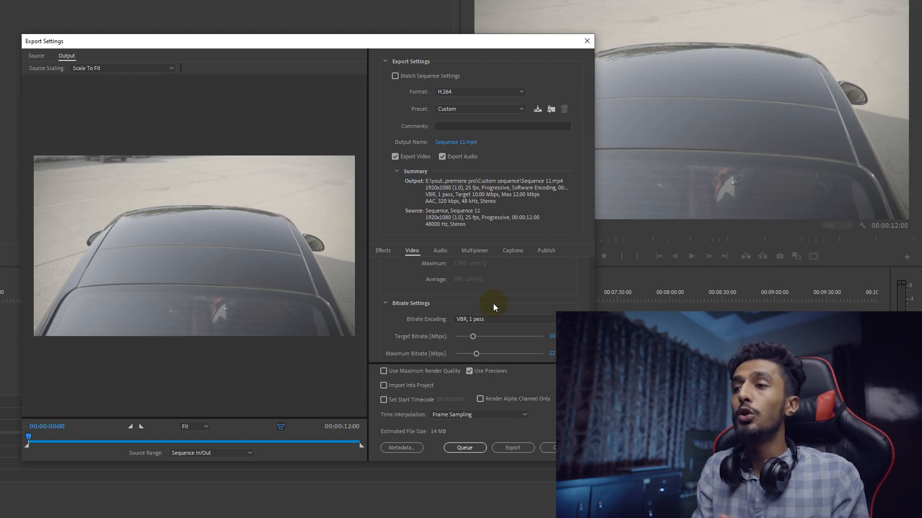
Try CBR as the bitrate encoding and switch it back to VBR, 1 pass.
{"action": "left_click", "coordinate": [493, 318]}
{"action": "left_click", "coordinate": [481, 327]}
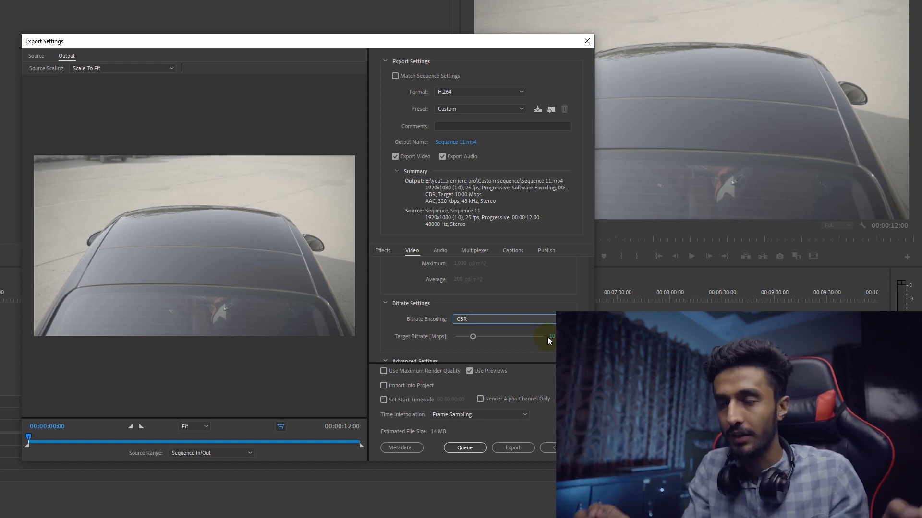
{"action": "left_click", "coordinate": [551, 316]}
{"action": "left_click", "coordinate": [494, 338]}
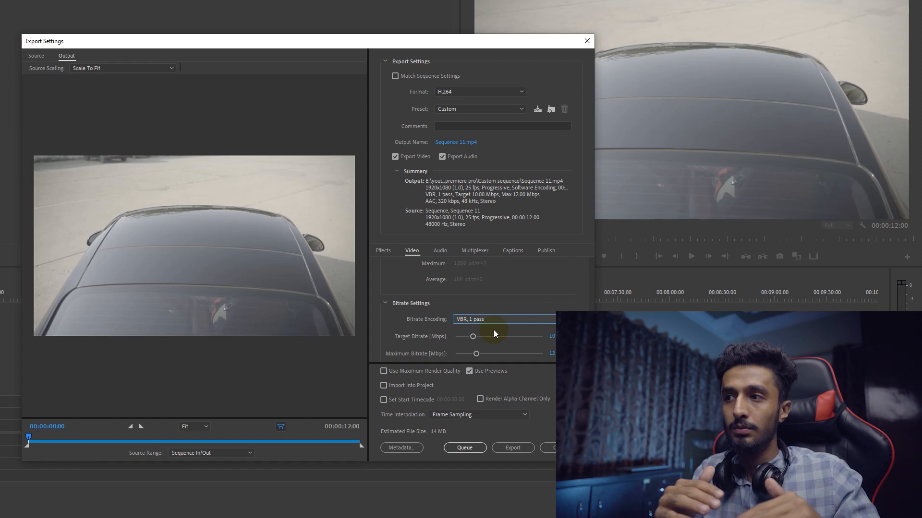
{"action": "left_click", "coordinate": [487, 325]}
{"action": "left_click", "coordinate": [471, 330]}
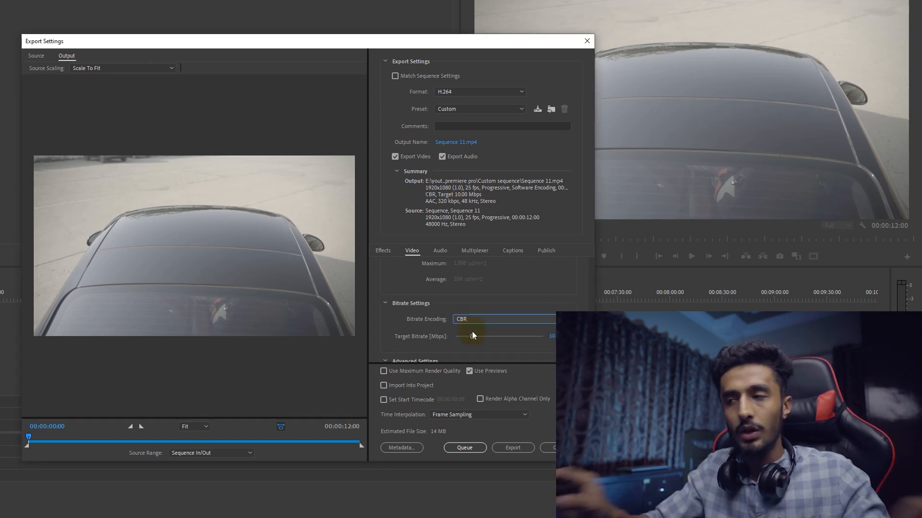
{"action": "scroll", "coordinate": [480, 323], "scroll_direction": "down", "scroll_amount": 1}
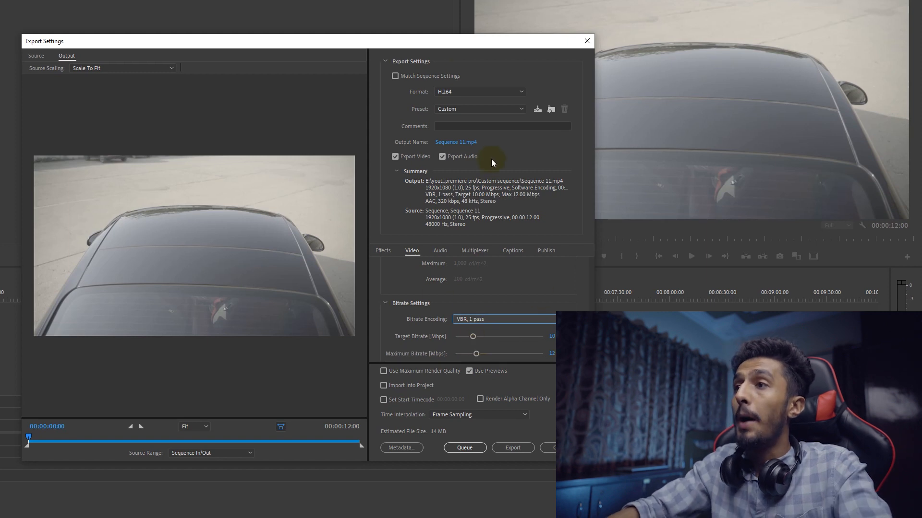
Reselect H.264 as the format and try target bitrates of 28.34 and 6.44 Mbps.
{"action": "left_click", "coordinate": [466, 93]}
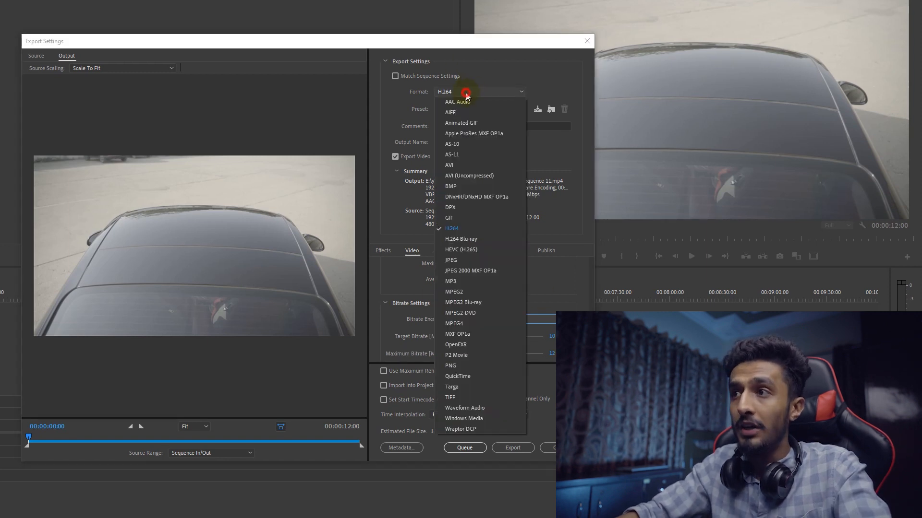
{"action": "left_click", "coordinate": [453, 229]}
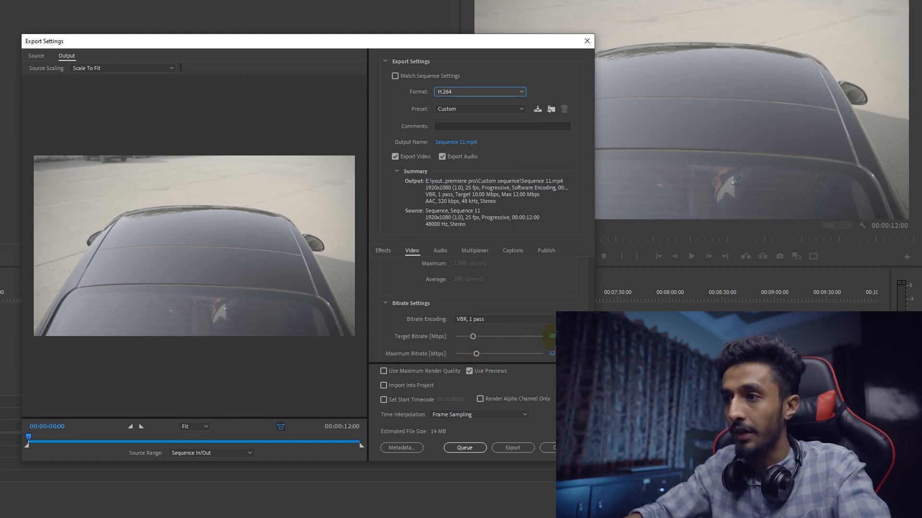
{"action": "left_click", "coordinate": [474, 337]}
{"action": "left_click_drag", "start_coordinate": [506, 338], "coordinate": [509, 338]}
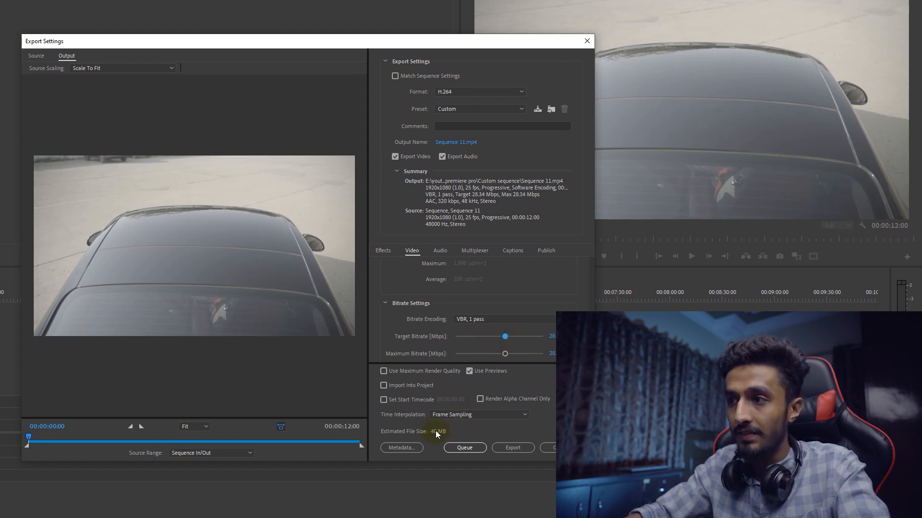
{"action": "left_click_drag", "start_coordinate": [472, 335], "coordinate": [465, 335]}
Set the target bitrate to 10 Mbps and the maximum bitrate to 12 Mbps.
{"action": "left_click", "coordinate": [552, 335]}
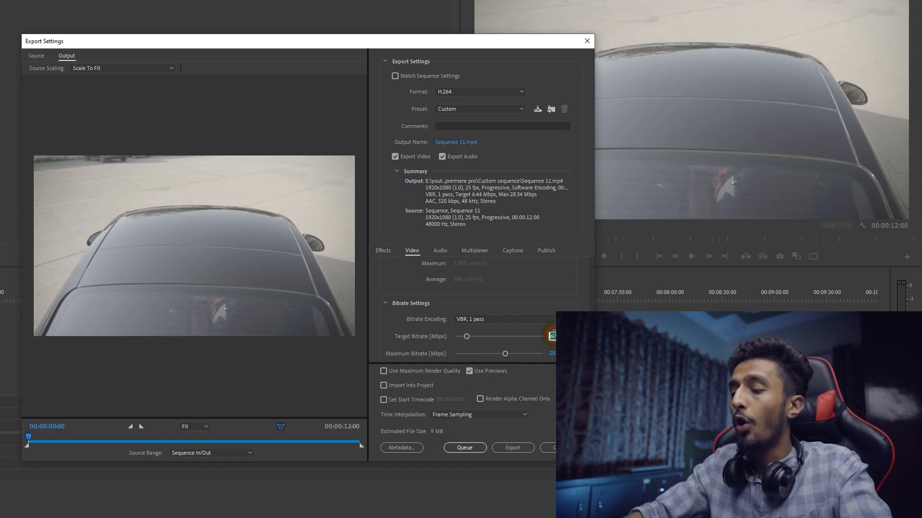
{"action": "type", "text": "10"}
{"action": "key", "text": "Return"}
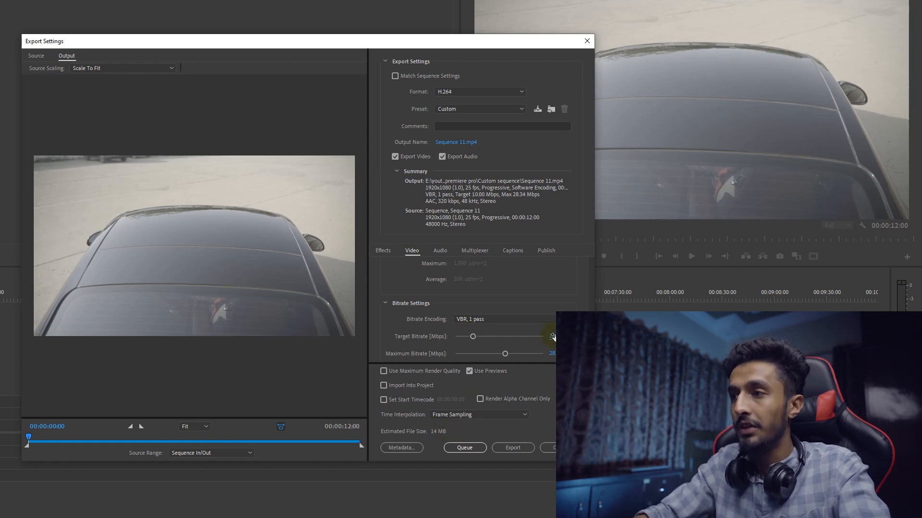
{"action": "left_click", "coordinate": [552, 354]}
{"action": "type", "text": "12"}
{"action": "key", "text": "Return"}
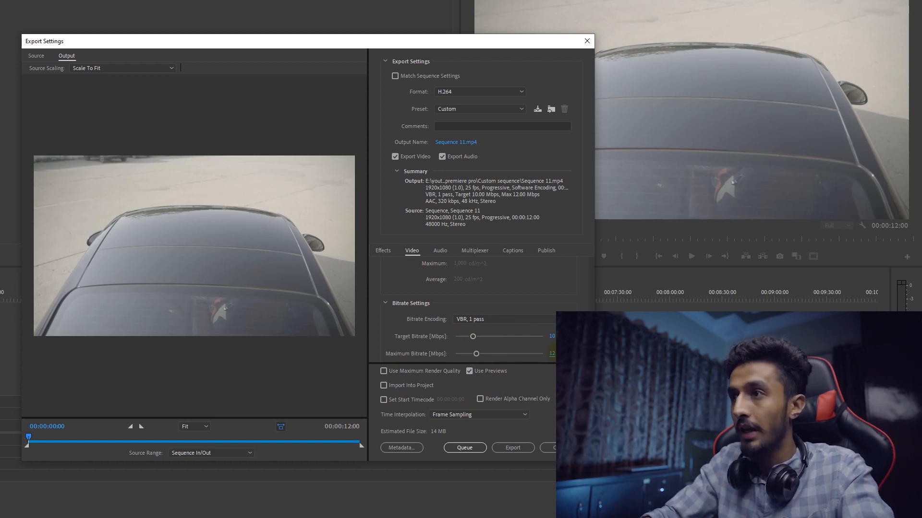
Enable Use Maximum Render Quality for the export.
{"action": "scroll", "coordinate": [490, 307], "scroll_direction": "down", "scroll_amount": 3}
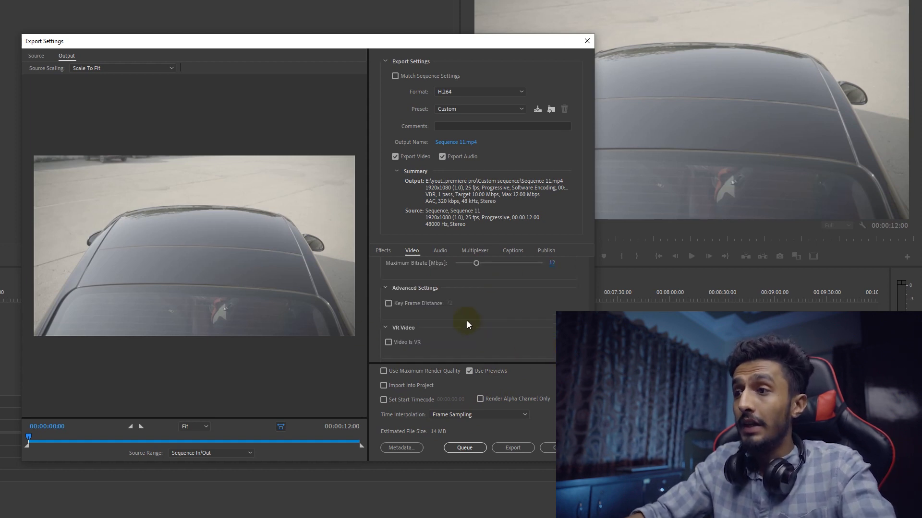
{"action": "left_click", "coordinate": [384, 371]}
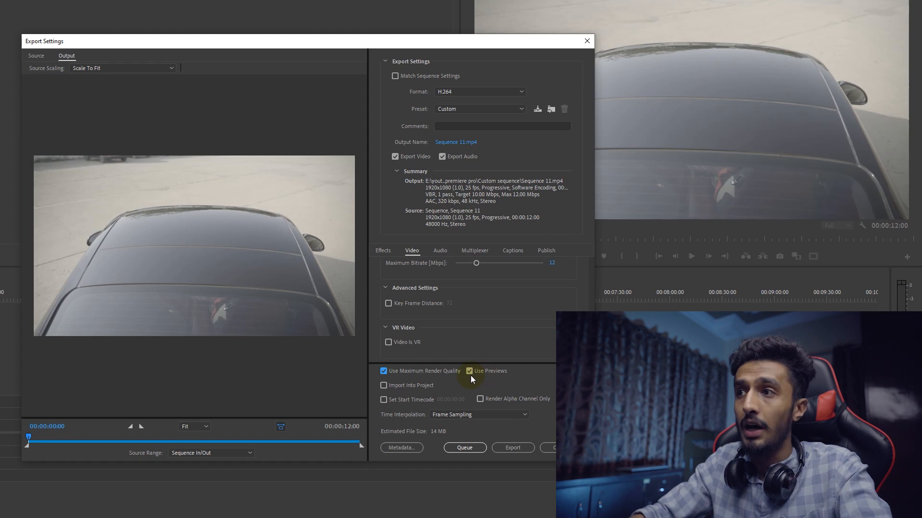
{"action": "scroll", "coordinate": [469, 339], "scroll_direction": "up", "scroll_amount": 5}
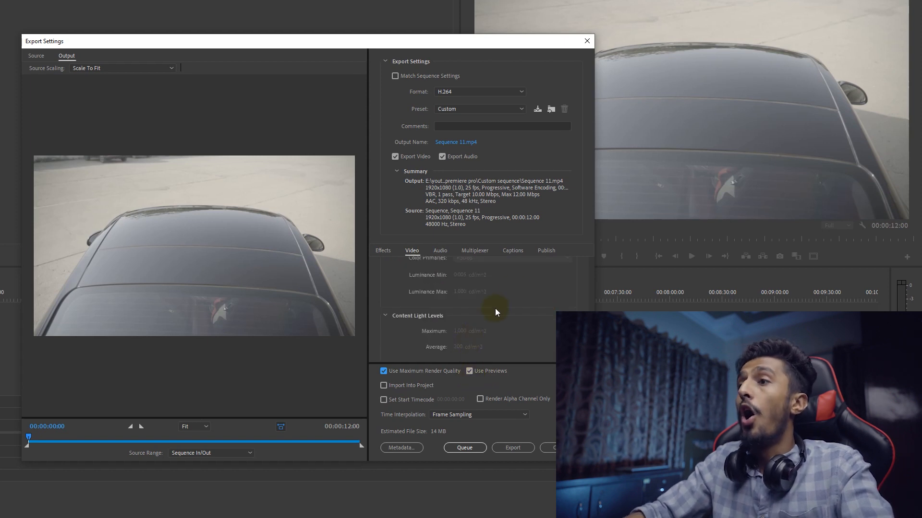
Set the export output location to the premiere pro "export setting" folder, keeping the file name Sequence 11.
{"action": "left_click", "coordinate": [455, 144]}
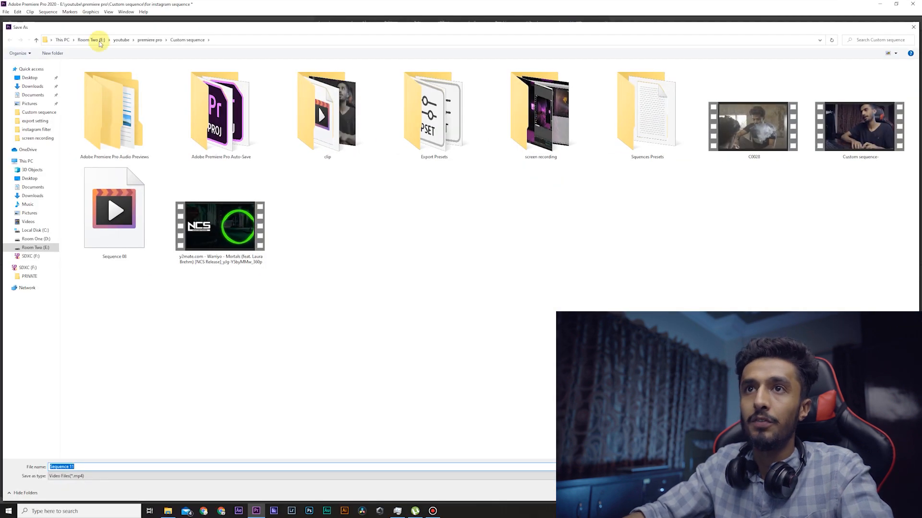
{"action": "left_click", "coordinate": [150, 40]}
{"action": "left_click", "coordinate": [91, 80]}
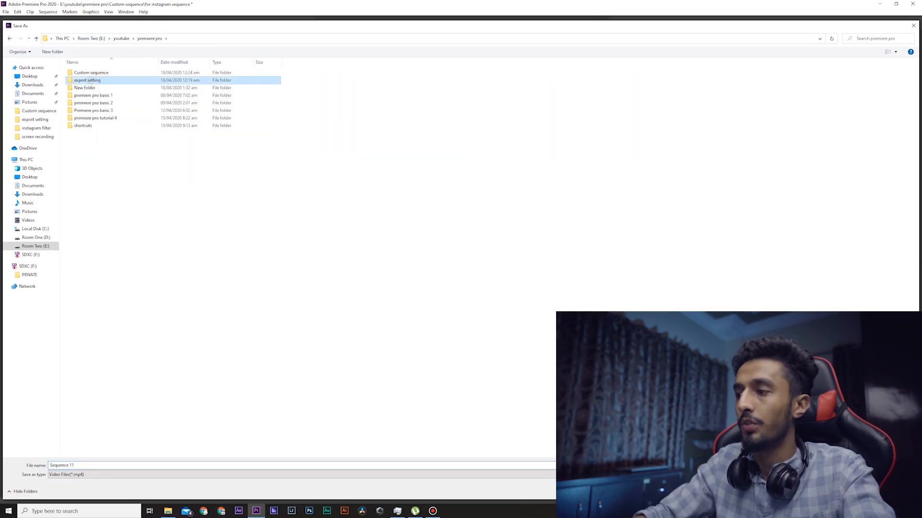
{"action": "key", "text": "Return"}
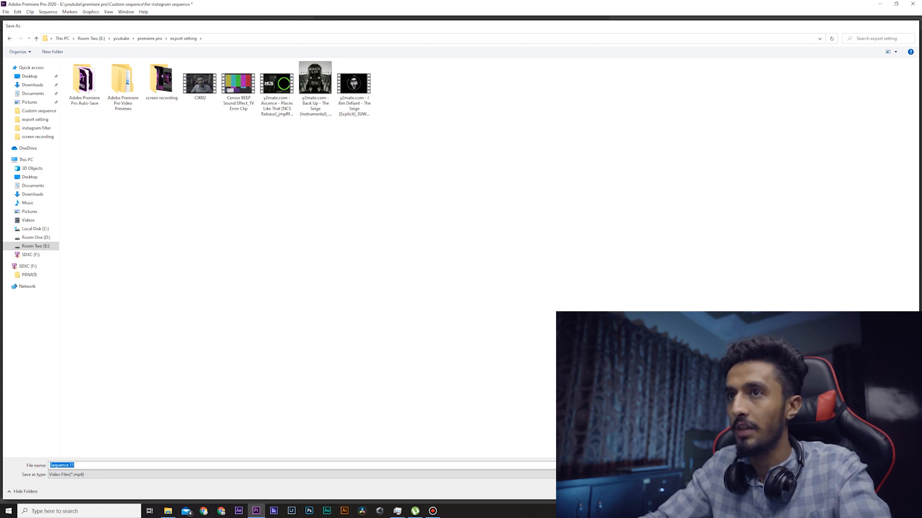
{"action": "key", "text": "Return"}
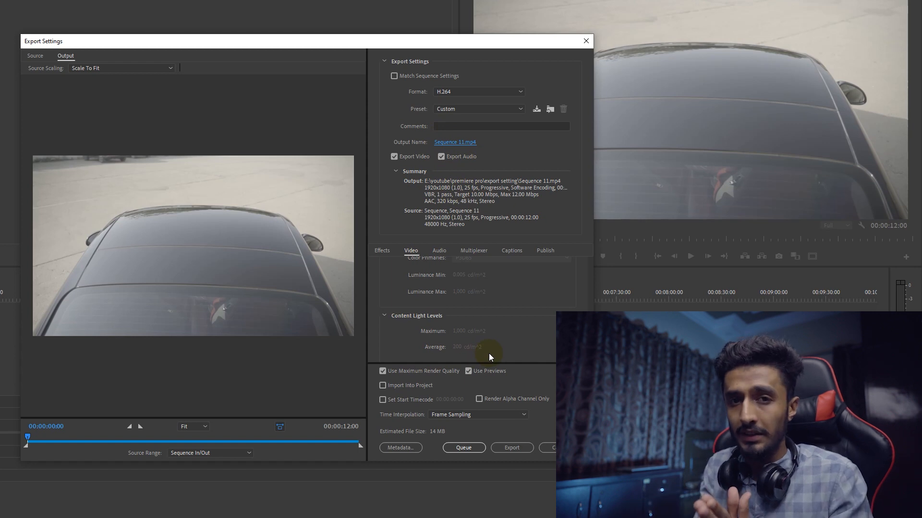
Keep H.264 as the format and try the Facebook 720p HD export preset.
{"action": "left_click", "coordinate": [459, 93]}
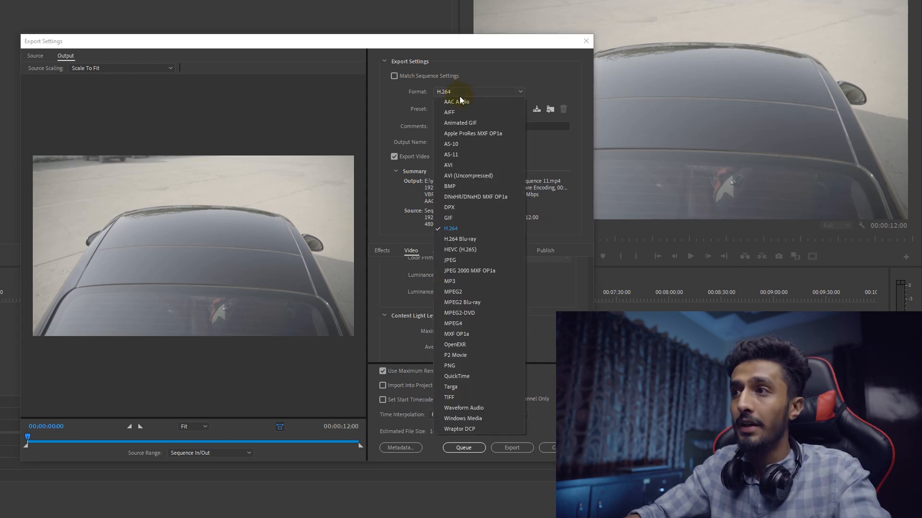
{"action": "left_click", "coordinate": [459, 94]}
{"action": "left_click", "coordinate": [468, 107]}
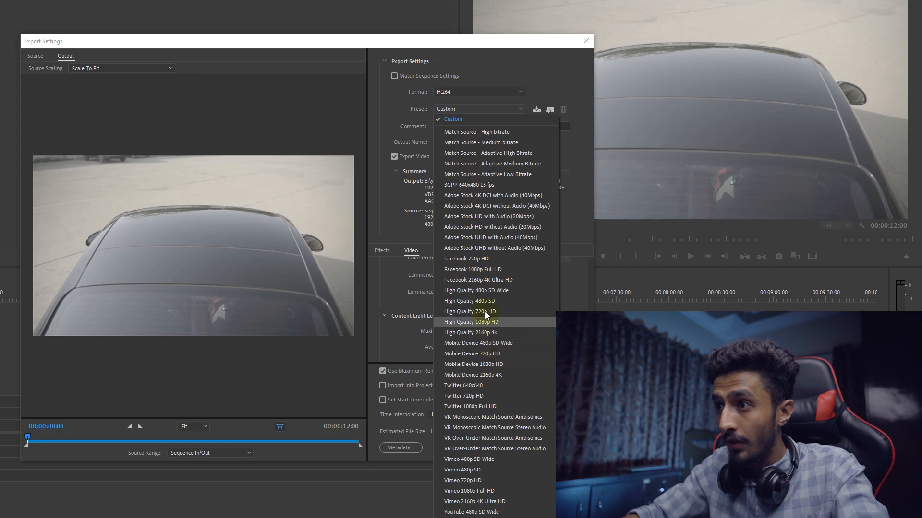
{"action": "left_click", "coordinate": [480, 260]}
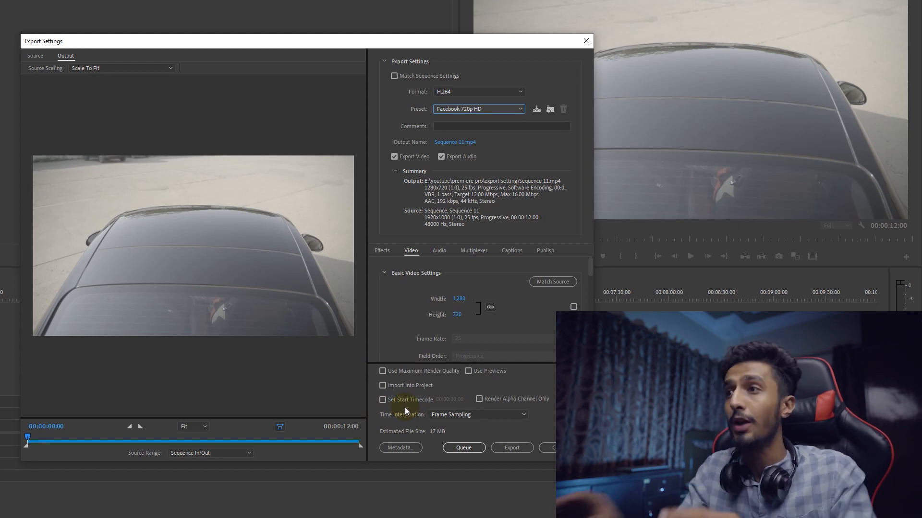
Apply the YouTube 1080p Full HD export preset and look through its video settings.
{"action": "left_click", "coordinate": [460, 111]}
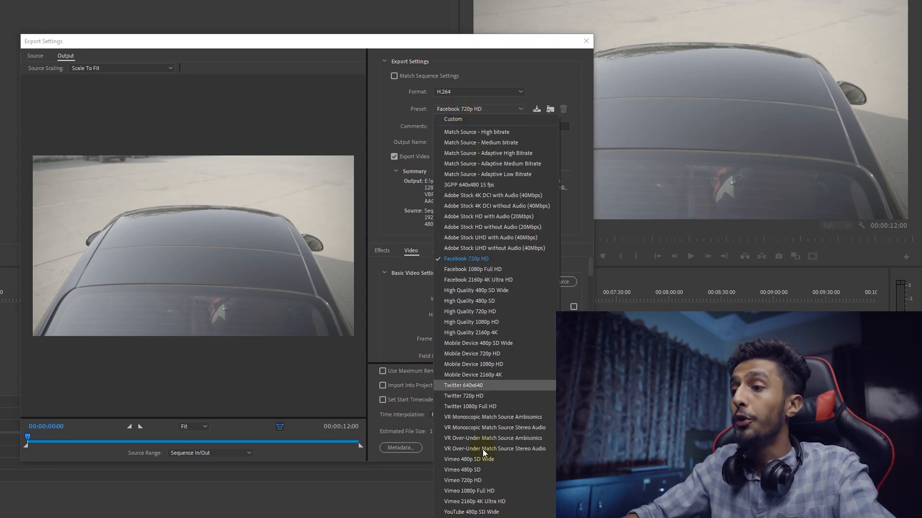
{"action": "left_click", "coordinate": [482, 517]}
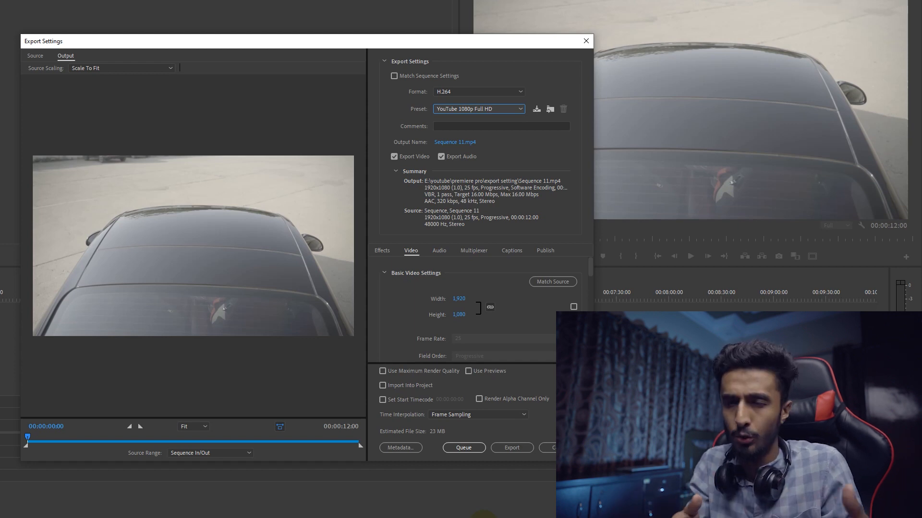
{"action": "left_click", "coordinate": [484, 108]}
{"action": "left_click", "coordinate": [499, 517]}
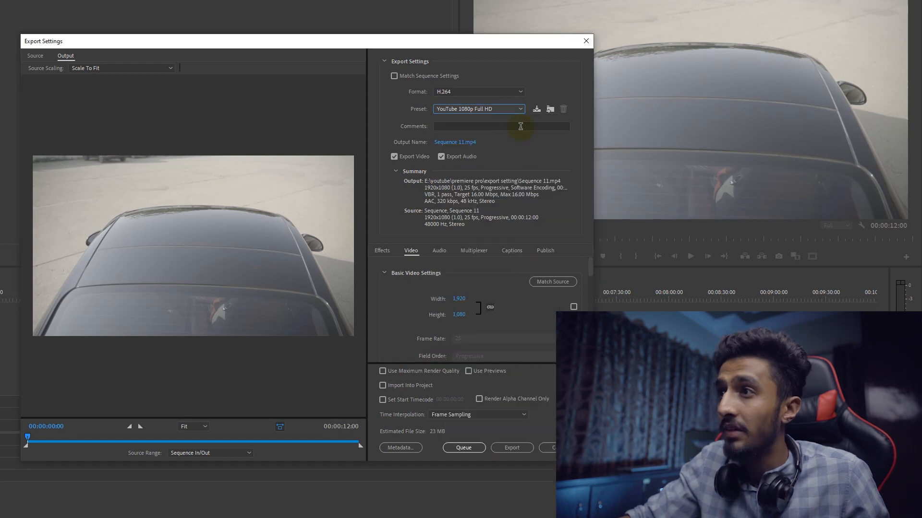
{"action": "left_click", "coordinate": [504, 111]}
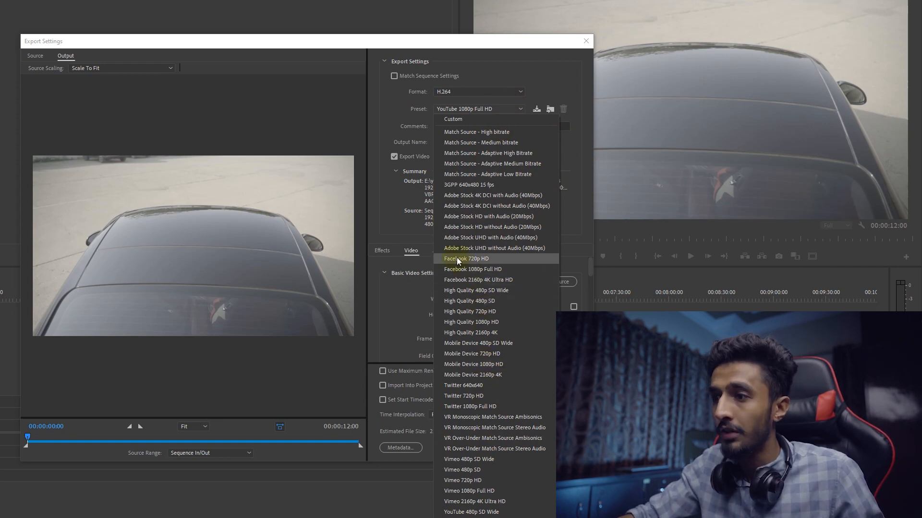
{"action": "left_click", "coordinate": [397, 325]}
{"action": "scroll", "coordinate": [488, 279], "scroll_direction": "down", "scroll_amount": 10}
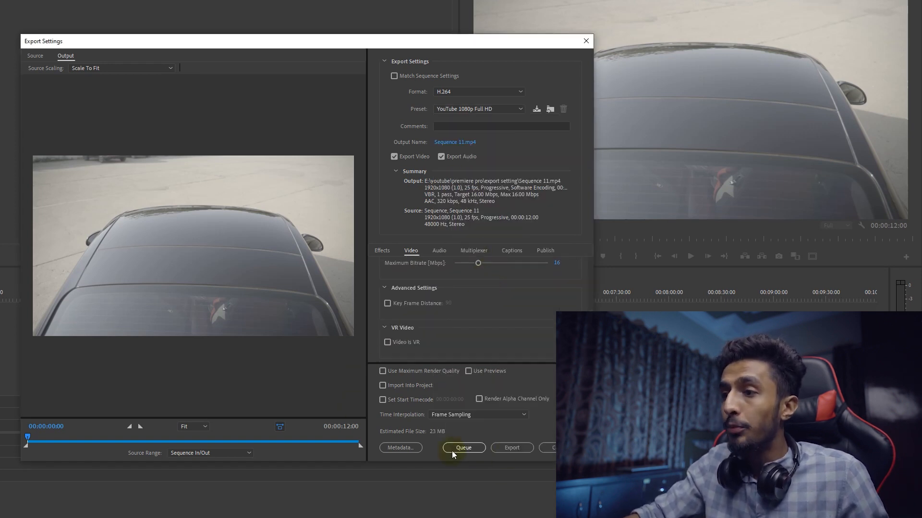
Send the sequence to the Media Encoder queue and start encoding it.
{"action": "left_click", "coordinate": [503, 448]}
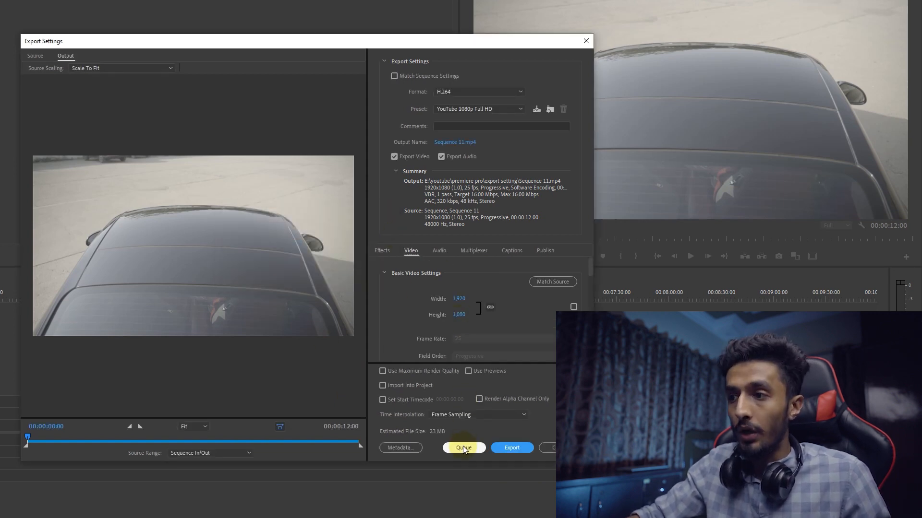
{"action": "left_click", "coordinate": [463, 448]}
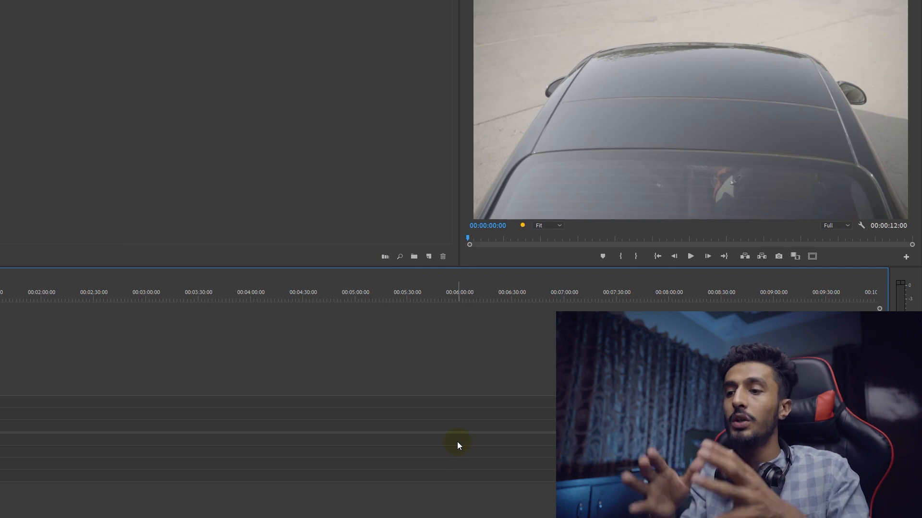
{"action": "key", "text": "ctrl+m"}
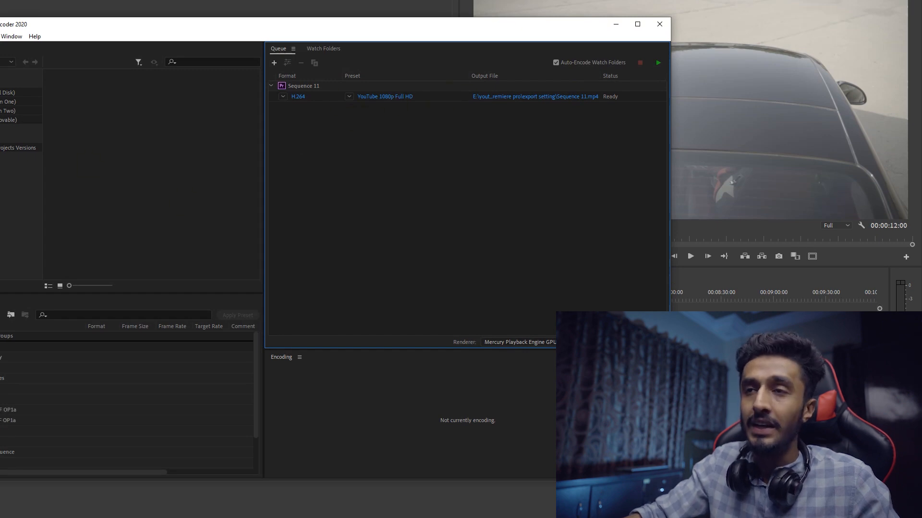
{"action": "left_click", "coordinate": [657, 63]}
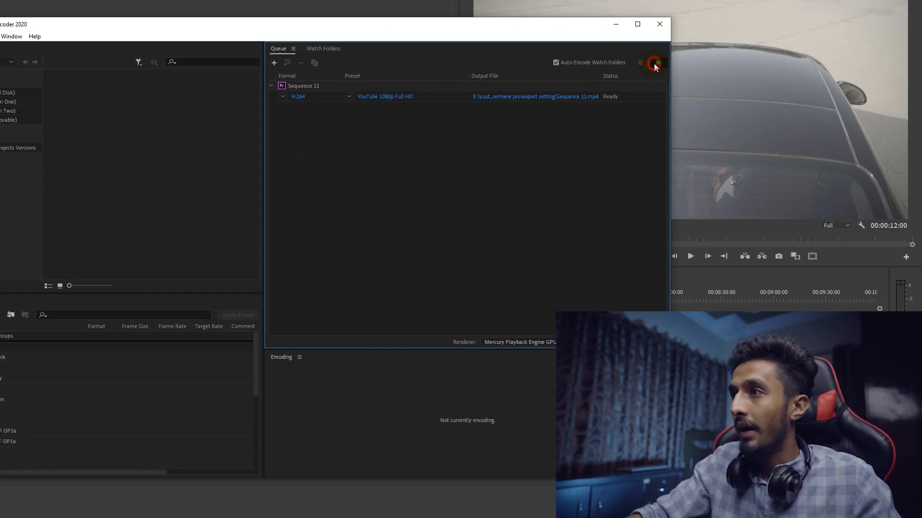
Minimize Media Encoder, check the encoding progress of the queued sequence, and return to Premiere Pro.
{"action": "left_click", "coordinate": [615, 24]}
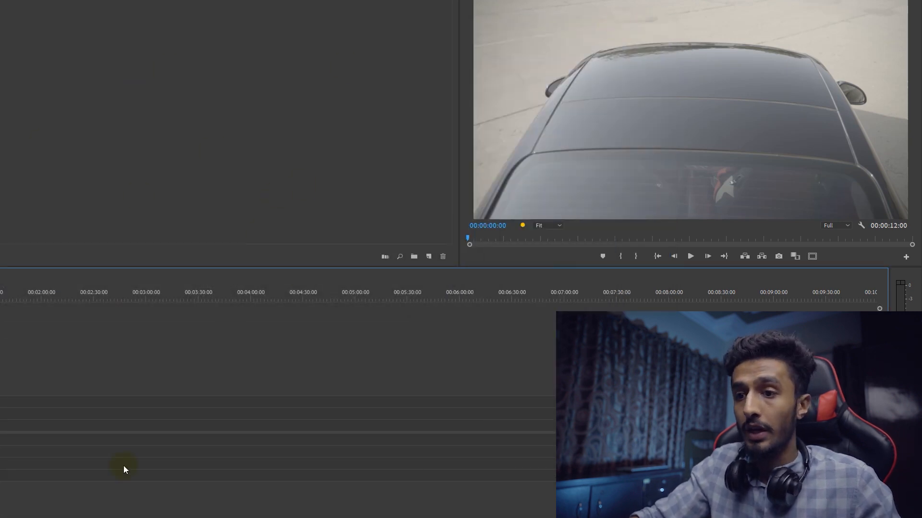
{"action": "key", "text": "alt+Tab"}
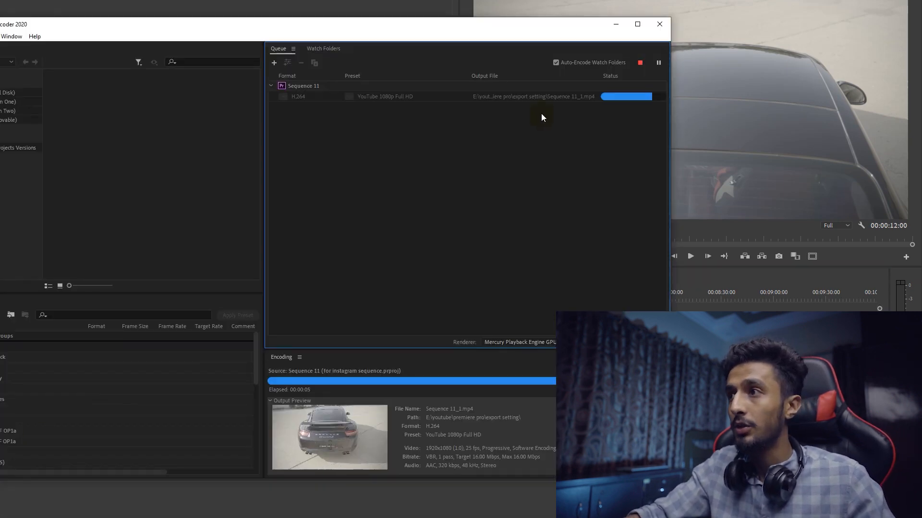
{"action": "key", "text": "alt+Tab"}
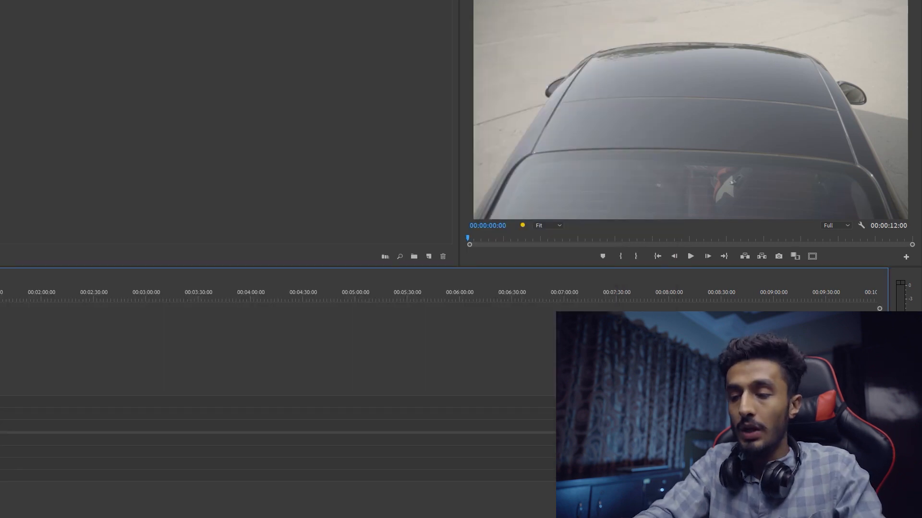
{"action": "left_click", "coordinate": [499, 450]}
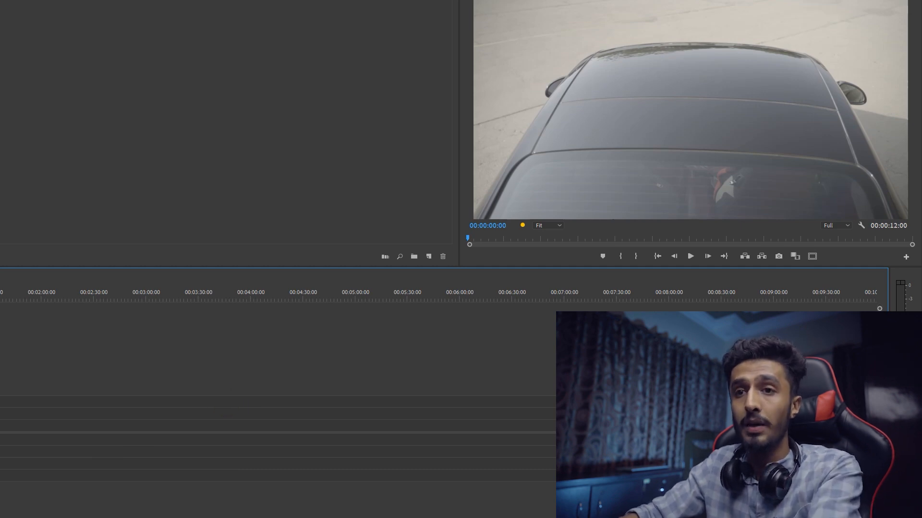
Delete the exported 1080p sequence from the project.
{"action": "key", "text": "Delete"}
{"action": "left_click", "coordinate": [198, 93]}
{"action": "key", "text": "Delete"}
{"action": "left_click", "coordinate": [267, 151]}
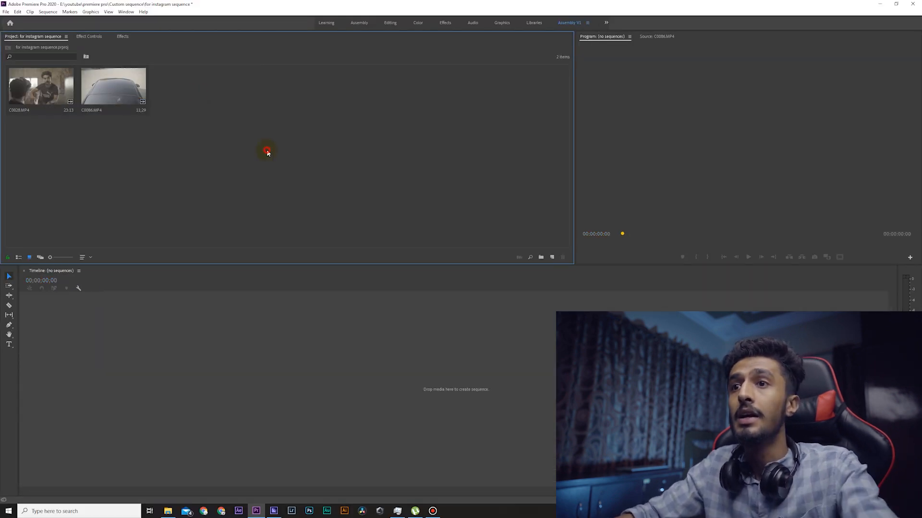
Create a sequence from the custom Instagram 4x5 Vertical (1080p) preset and place C0086.MP4 at its start, keeping the existing sequence settings.
{"action": "right_click", "coordinate": [267, 151]}
{"action": "left_click", "coordinate": [269, 181]}
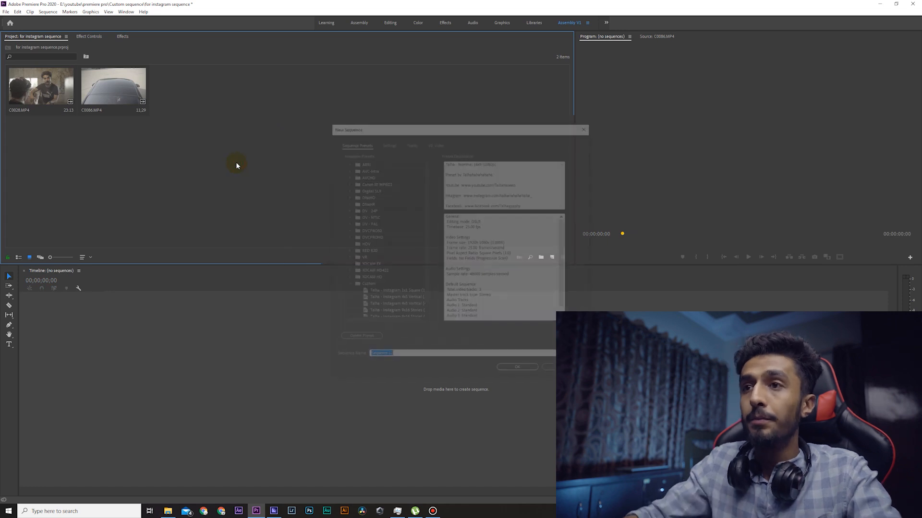
{"action": "scroll", "coordinate": [374, 272], "scroll_direction": "down", "scroll_amount": 2}
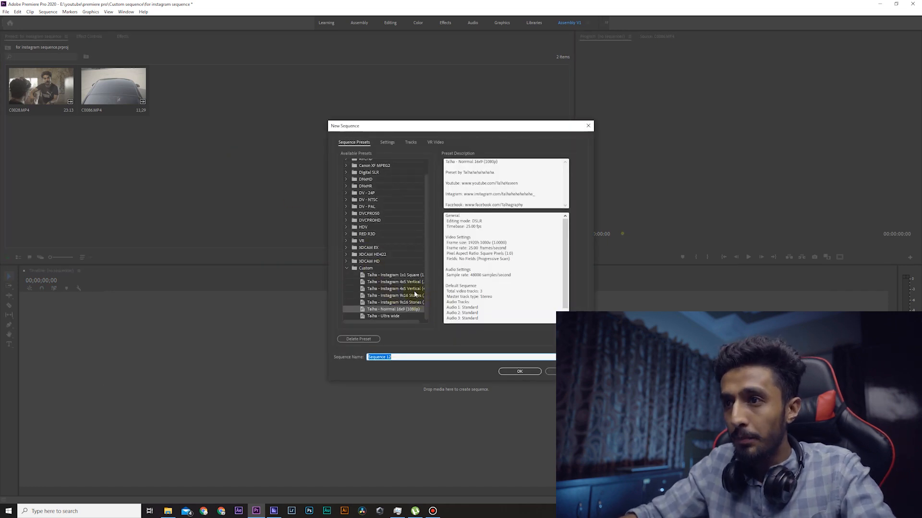
{"action": "left_click", "coordinate": [414, 290]}
{"action": "left_click", "coordinate": [411, 283]}
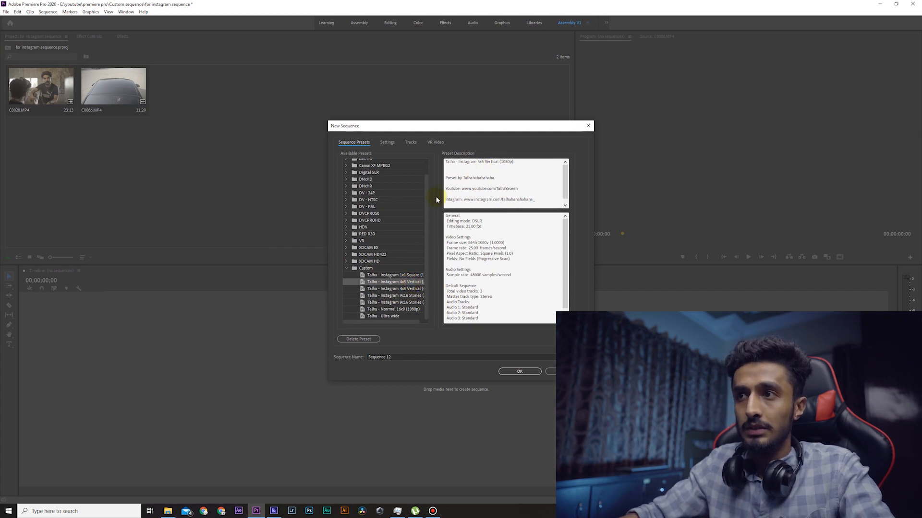
{"action": "left_click", "coordinate": [519, 371]}
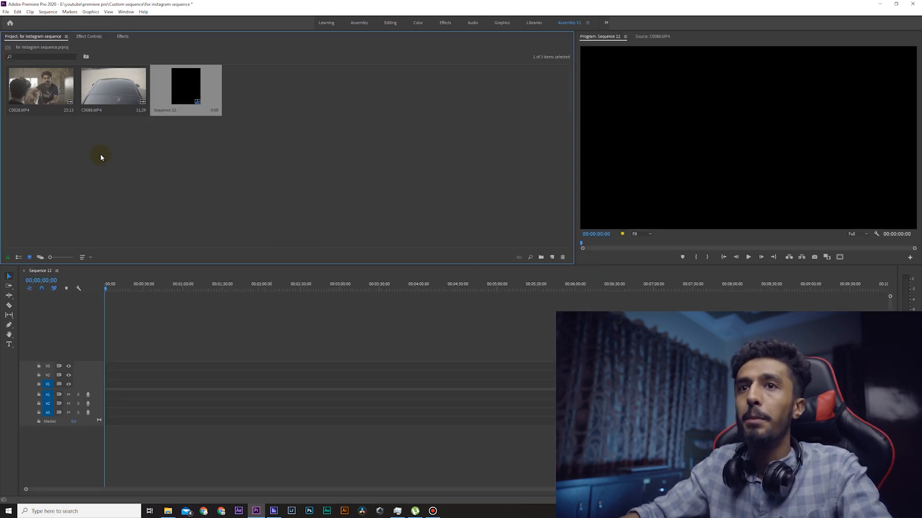
{"action": "left_click_drag", "start_coordinate": [102, 84], "coordinate": [102, 388]}
{"action": "left_click", "coordinate": [506, 269]}
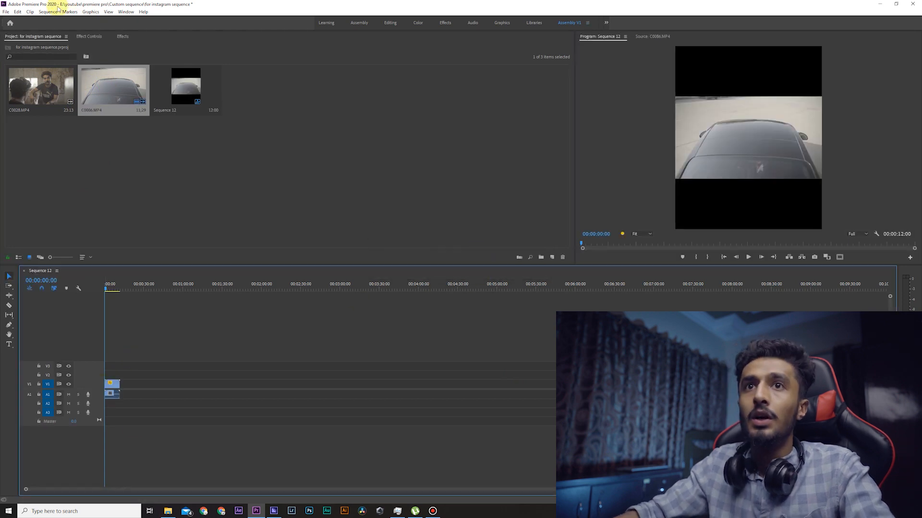
Auto reframe the Instagram sequence to a vertical 4:5 aspect ratio.
{"action": "left_click", "coordinate": [18, 12]}
{"action": "mouse_move", "coordinate": [42, 15]}
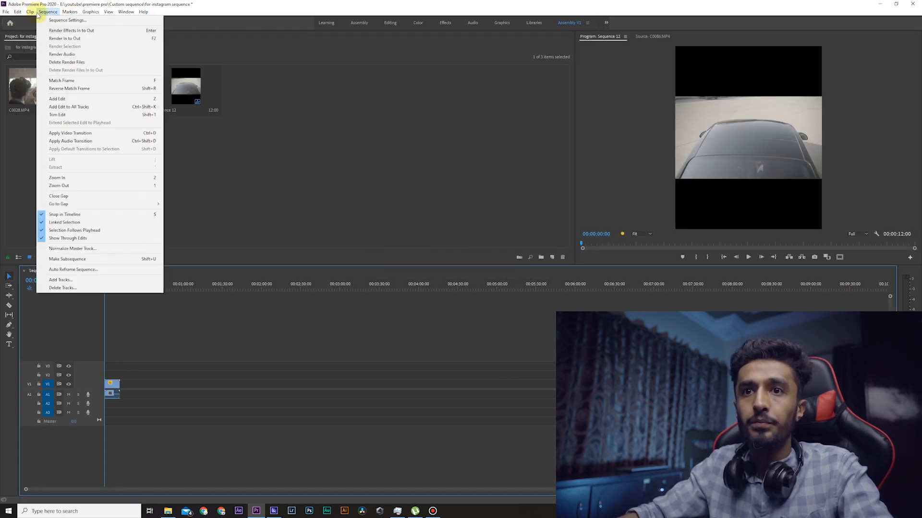
{"action": "left_click", "coordinate": [73, 270]}
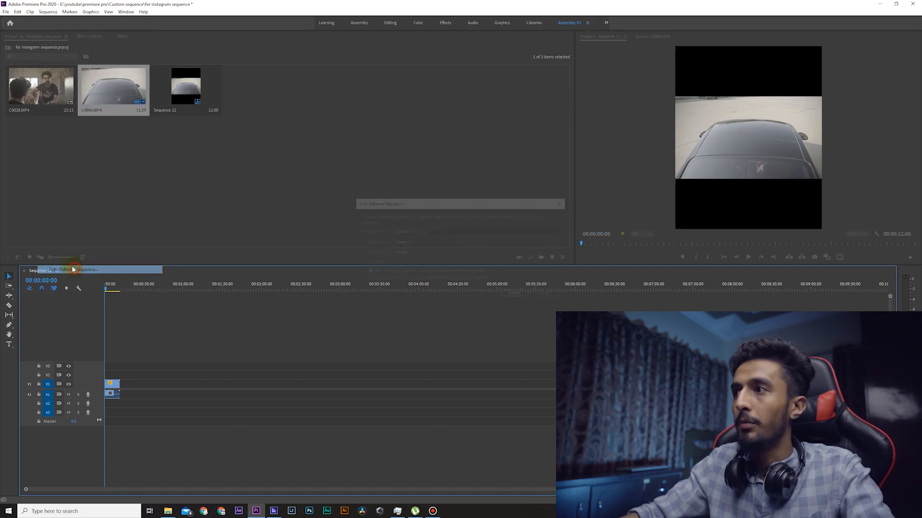
{"action": "left_click", "coordinate": [432, 242]}
{"action": "left_click", "coordinate": [427, 257]}
{"action": "left_click", "coordinate": [517, 295]}
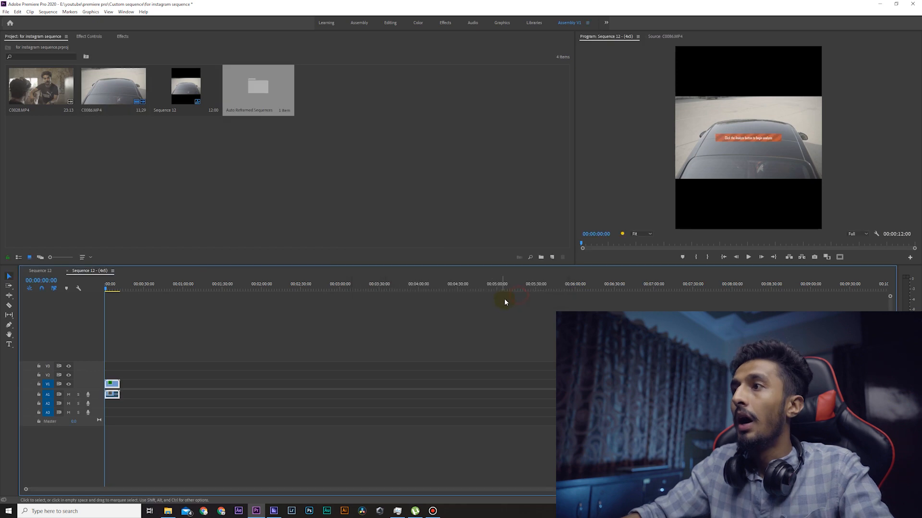
Play back part of the reframed 4x5 sequence to check its framing.
{"action": "key", "text": "space"}
{"action": "key", "text": "space"}
{"action": "left_click", "coordinate": [230, 363]}
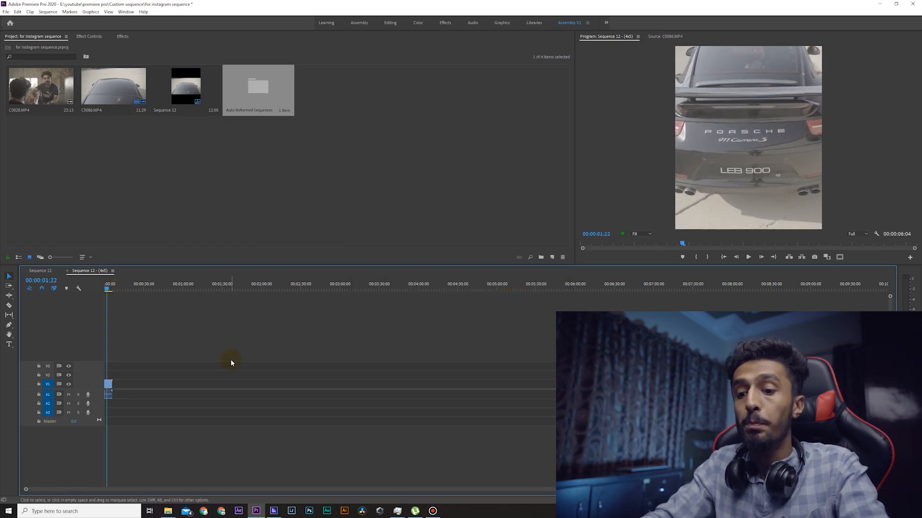
Start importing a preset in the 4x5 sequence's export settings and browse to the Export Presets folder in Downloads.
{"action": "key", "text": "ctrl+m"}
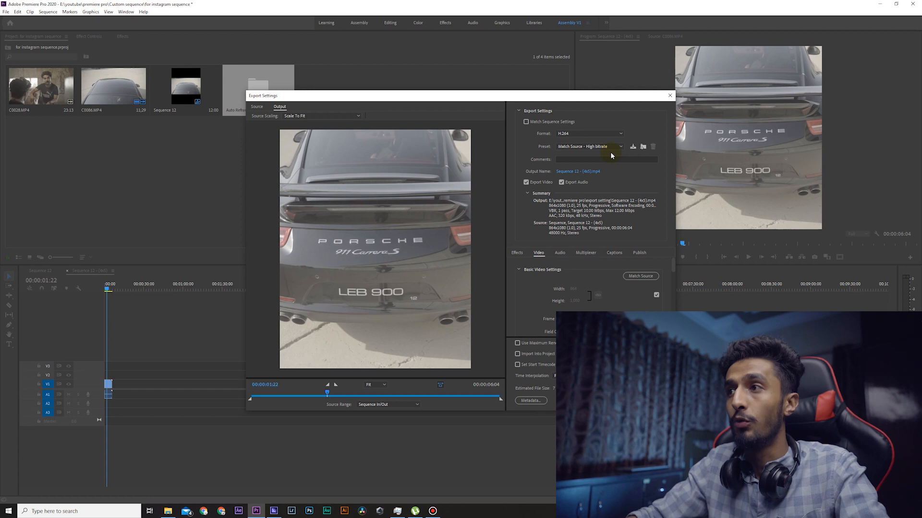
{"action": "left_click", "coordinate": [641, 147]}
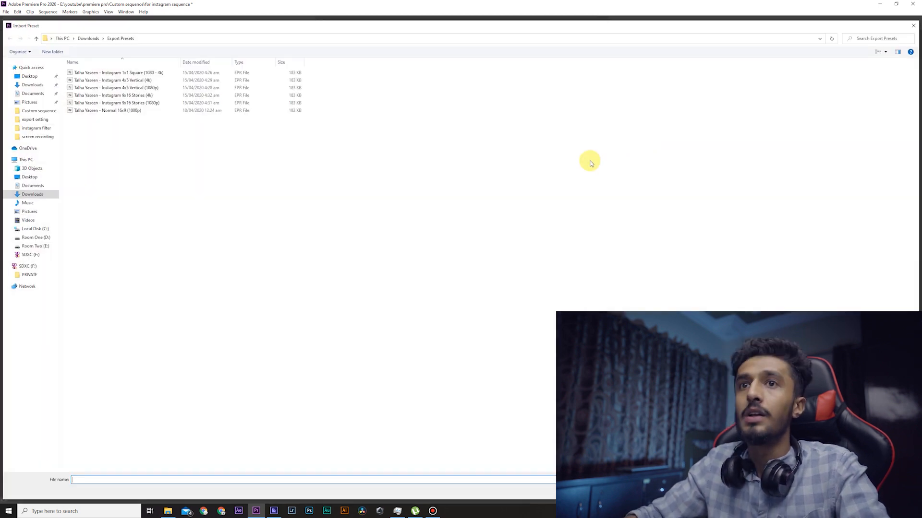
{"action": "left_click", "coordinate": [87, 38]}
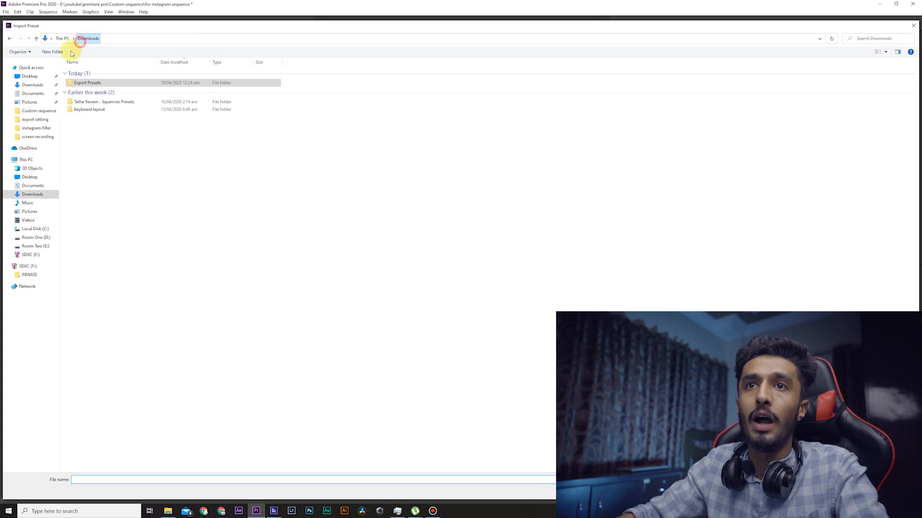
{"action": "double_click", "coordinate": [79, 82]}
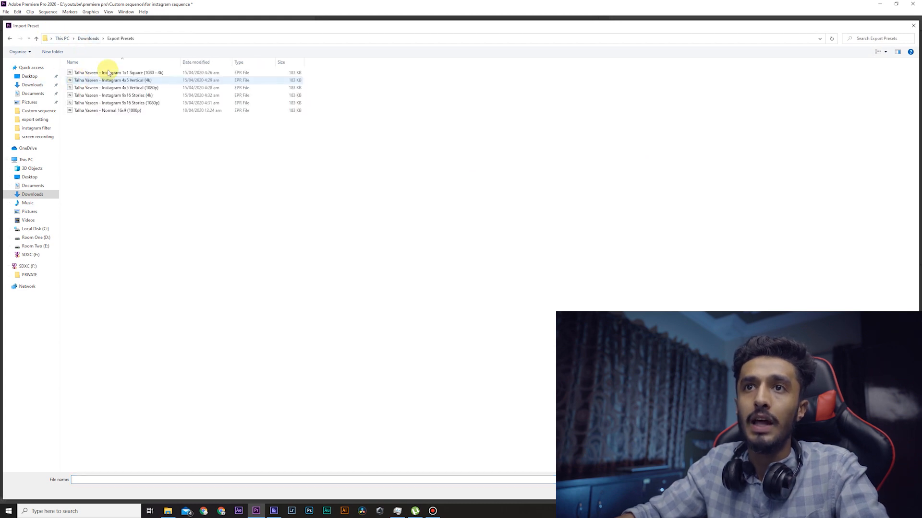
Import the Instagram 4x5 Vertical (1080p) export preset, keeping its suggested name and leaving effects and publish settings unsaved.
{"action": "left_click", "coordinate": [117, 110]}
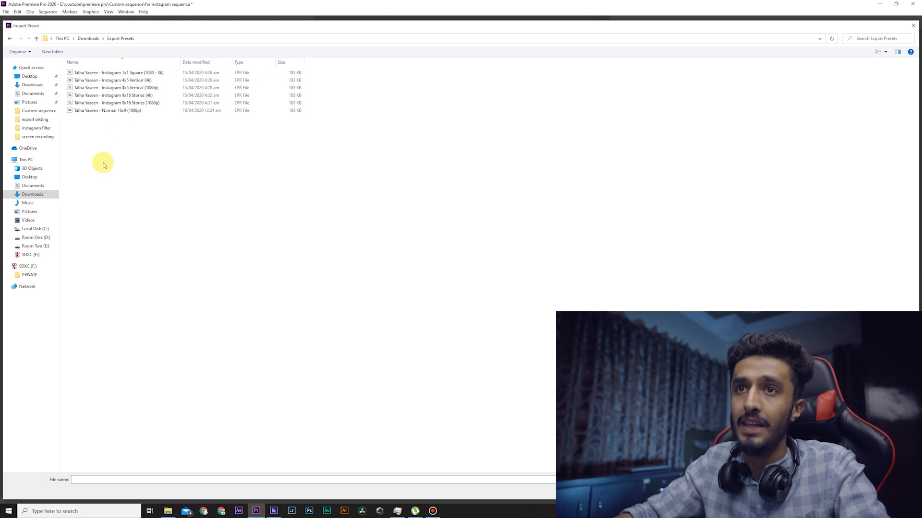
{"action": "left_click", "coordinate": [119, 80]}
{"action": "left_click", "coordinate": [118, 73]}
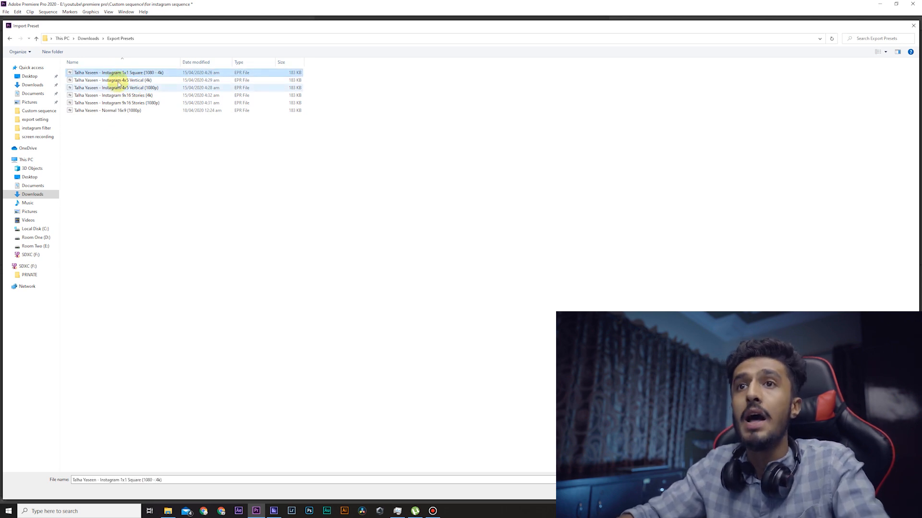
{"action": "left_click", "coordinate": [119, 80]}
{"action": "left_click", "coordinate": [120, 87]}
{"action": "left_click", "coordinate": [121, 96]}
{"action": "left_click", "coordinate": [122, 109]}
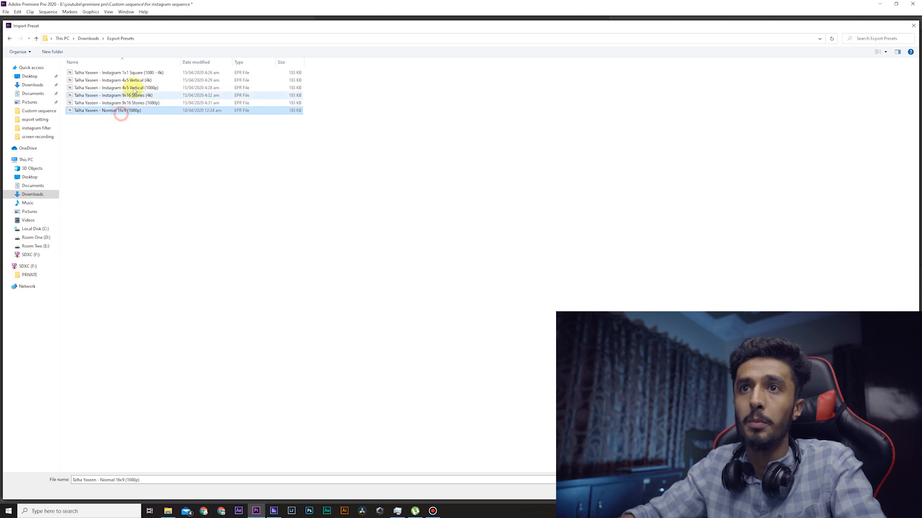
{"action": "left_click", "coordinate": [122, 88]}
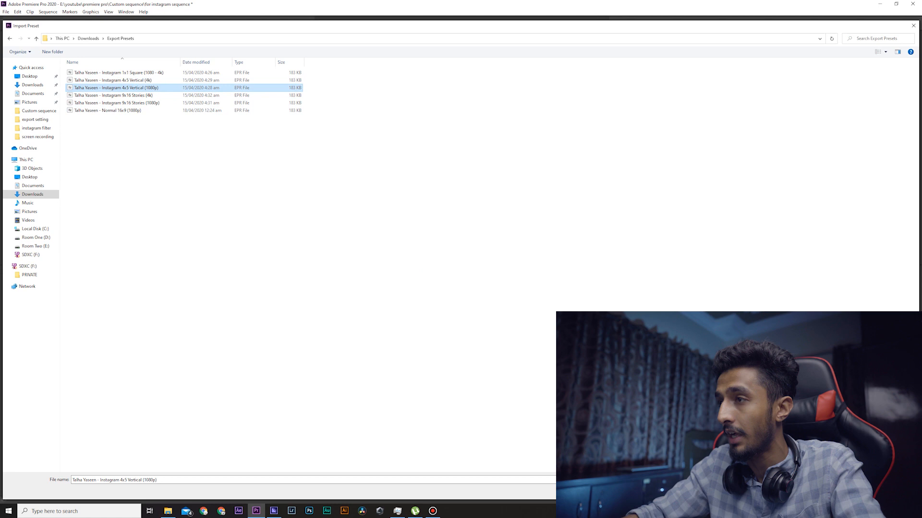
{"action": "key", "text": "Return"}
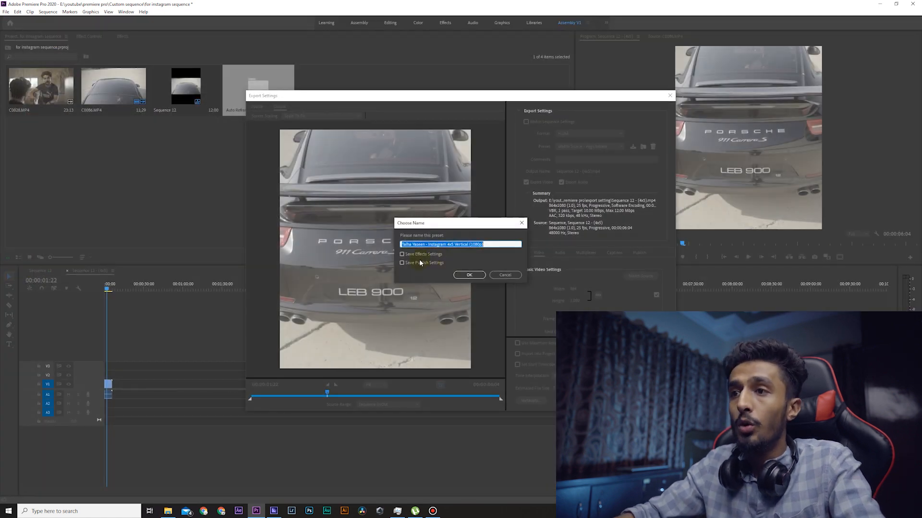
{"action": "left_click", "coordinate": [474, 275]}
Choose the imported Instagram 4x5 Vertical (1080p) preset for the export and keep the existing output name.
{"action": "left_click", "coordinate": [586, 171]}
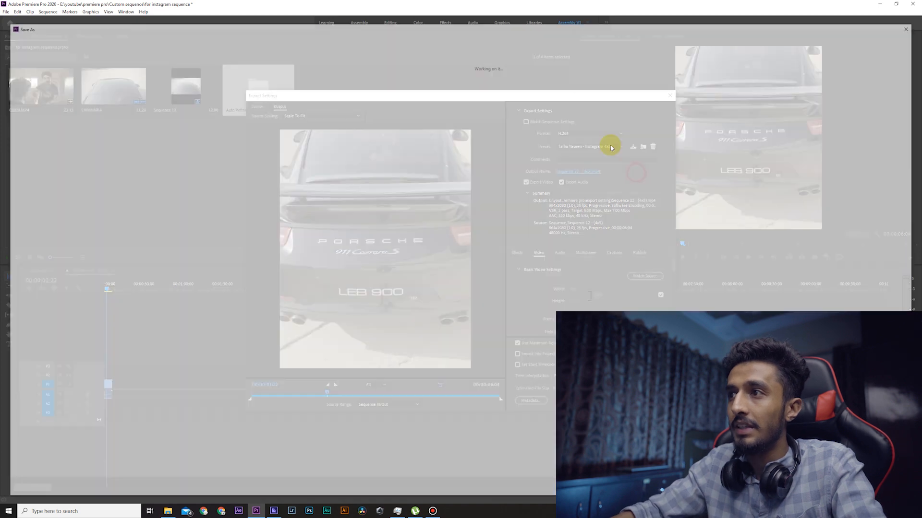
{"action": "left_click", "coordinate": [913, 24]}
{"action": "left_click", "coordinate": [591, 146]}
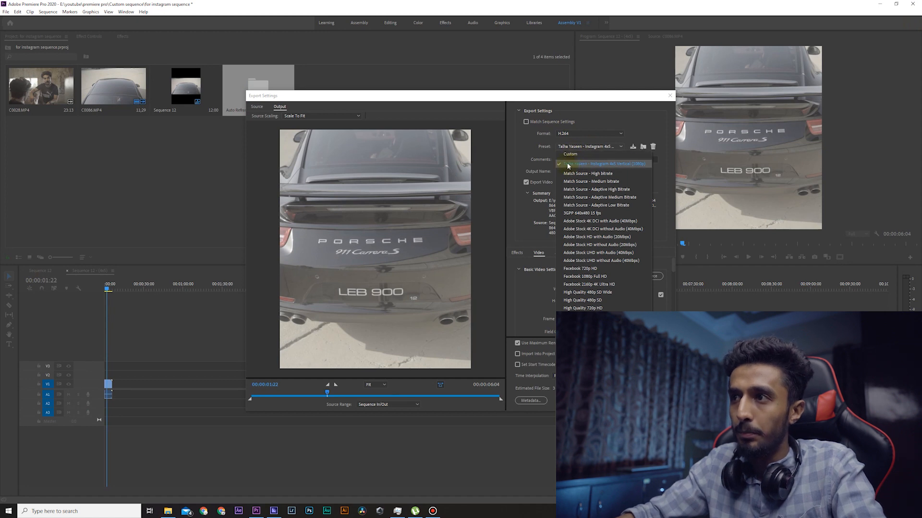
{"action": "left_click", "coordinate": [572, 163]}
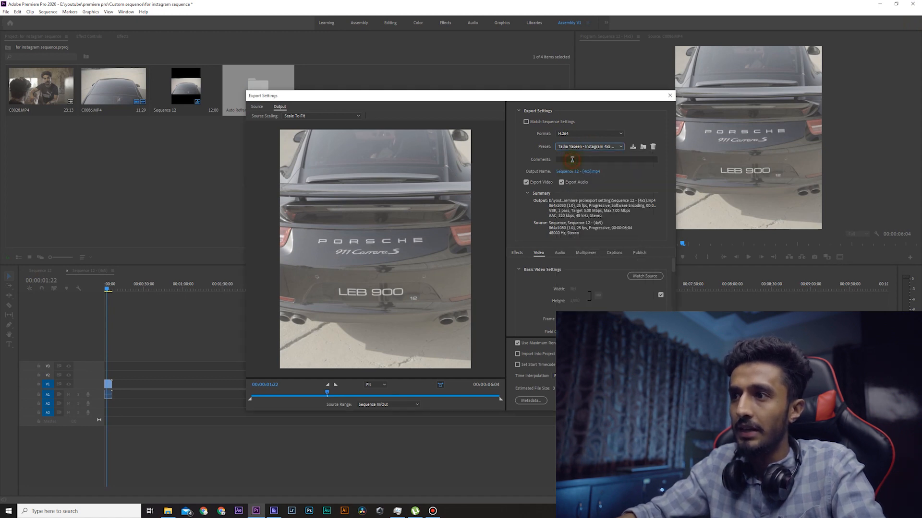
Check the preset's bitrate and advanced video settings, and export the 4x5 sequence directly.
{"action": "scroll", "coordinate": [592, 272], "scroll_direction": "down", "scroll_amount": 5}
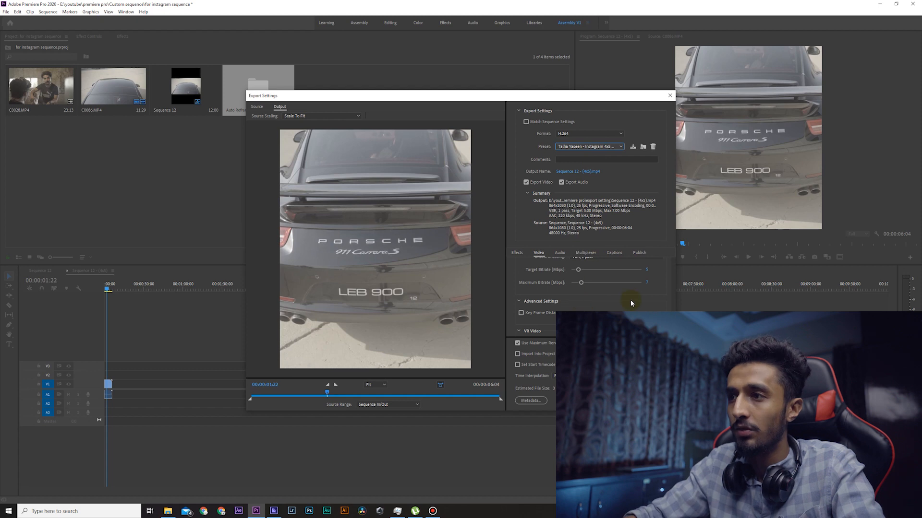
{"action": "scroll", "coordinate": [592, 283], "scroll_direction": "down", "scroll_amount": 1}
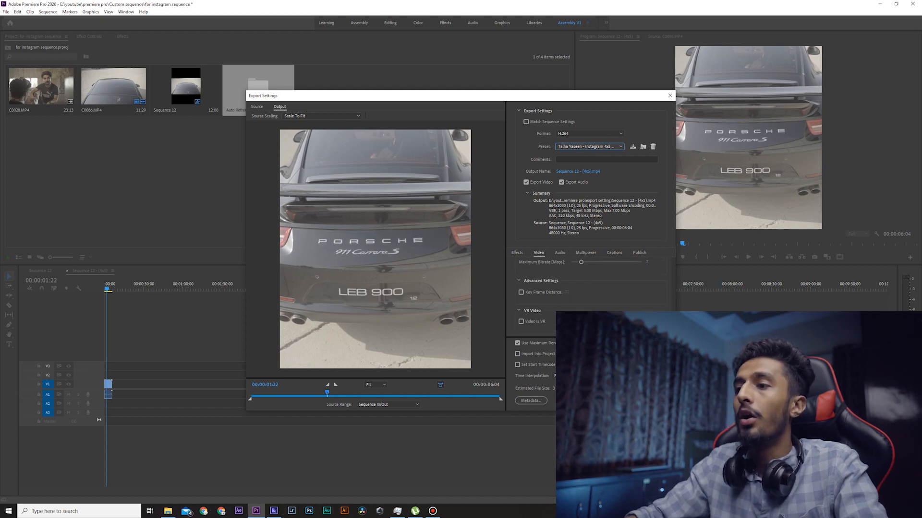
{"action": "key", "text": "Return"}
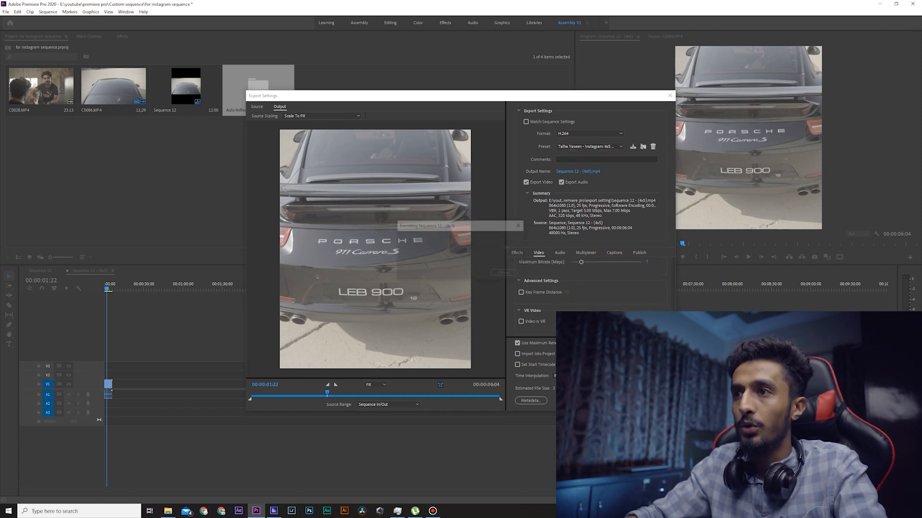